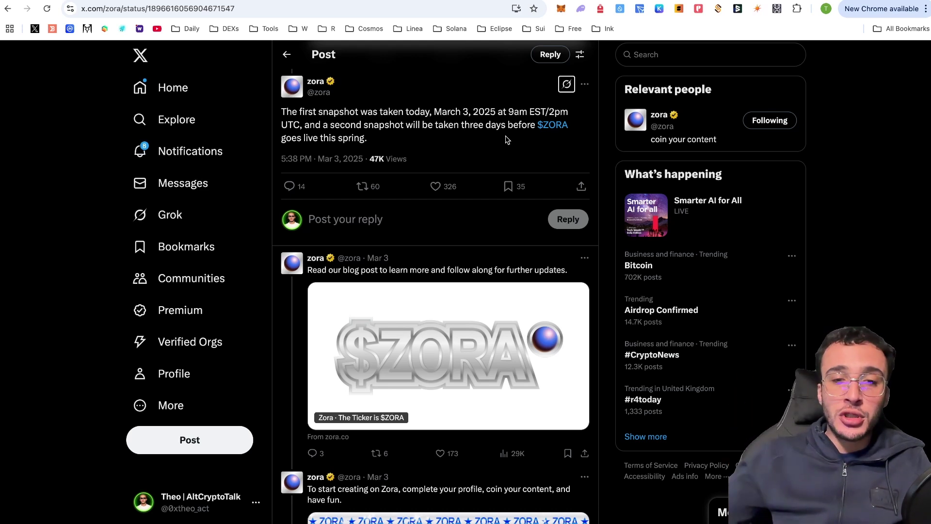
# Scroll through the remaining thread replies, then return to the $ZORA ticker announcement post
pyautogui.scroll(-1, 510, 142)
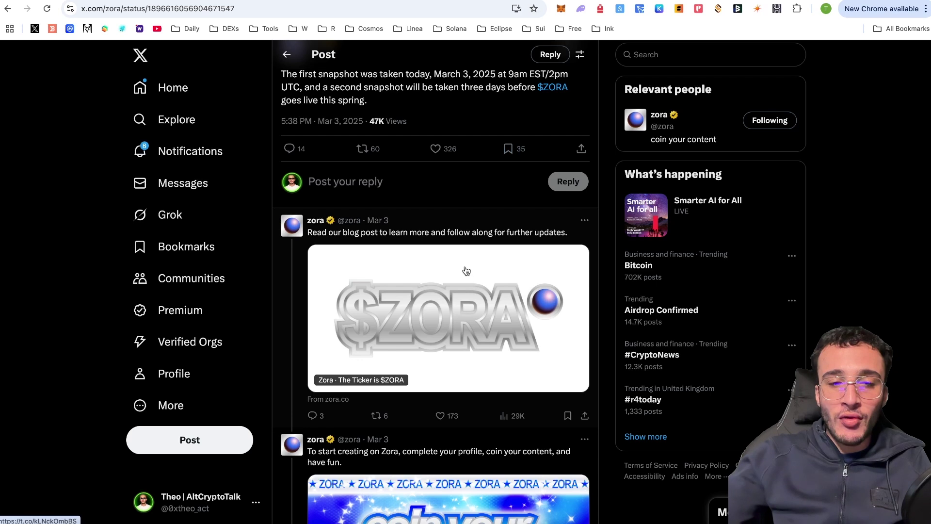
pyautogui.scroll(-4, 461, 272)
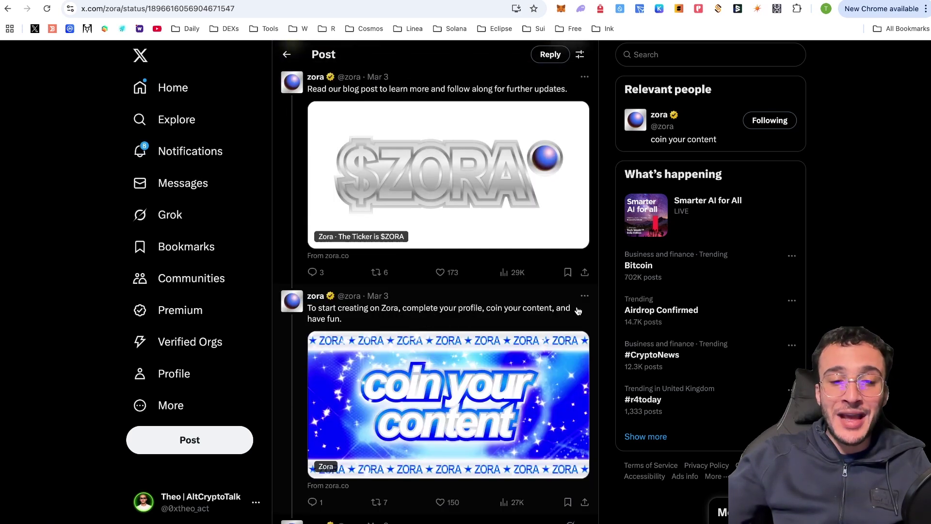
pyautogui.scroll(-2, 578, 310)
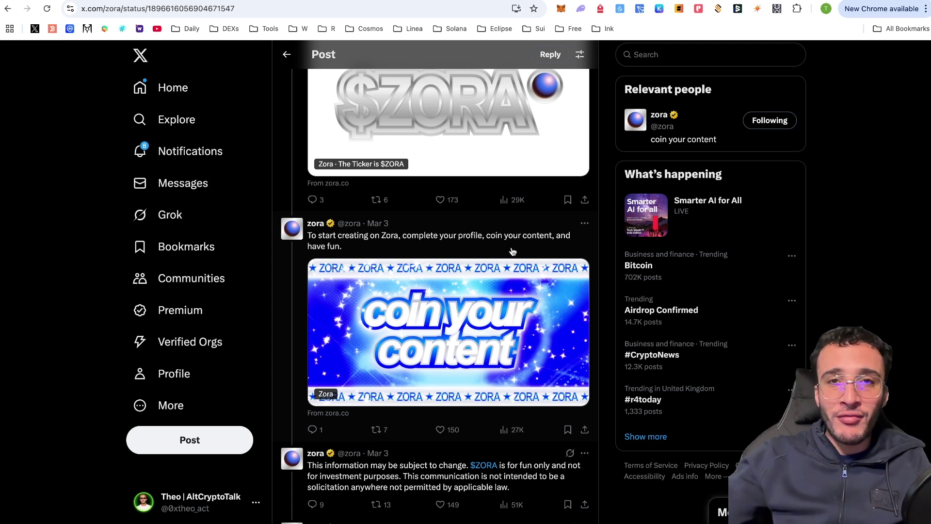
pyautogui.scroll(-1, 493, 257)
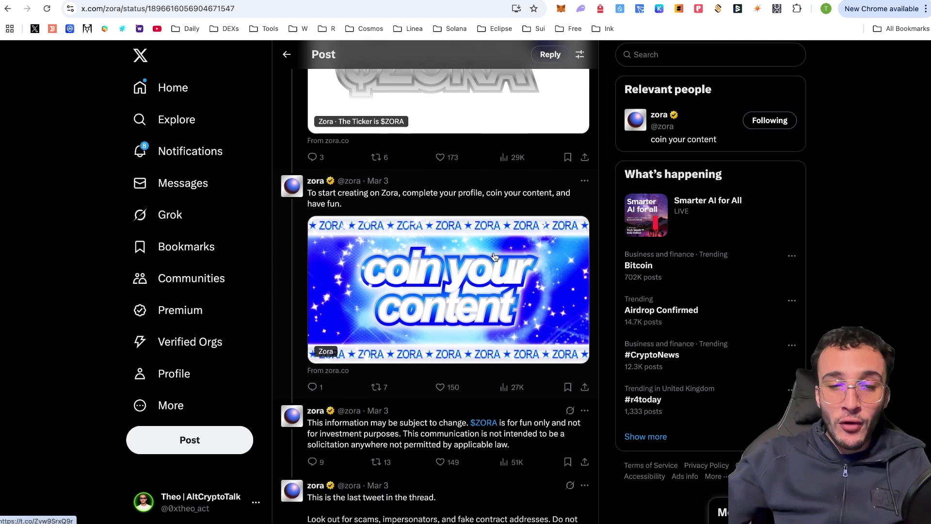
pyautogui.scroll(-1, 494, 256)
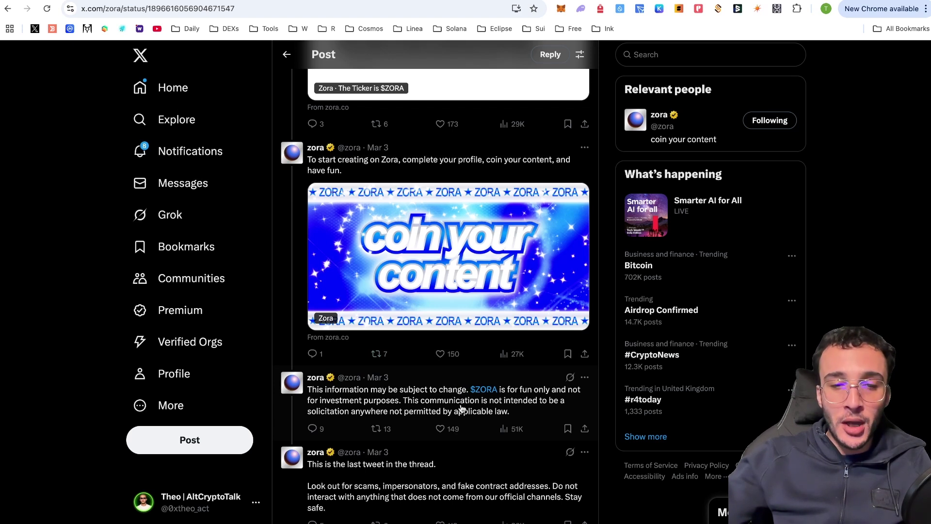
pyautogui.scroll(-1, 525, 410)
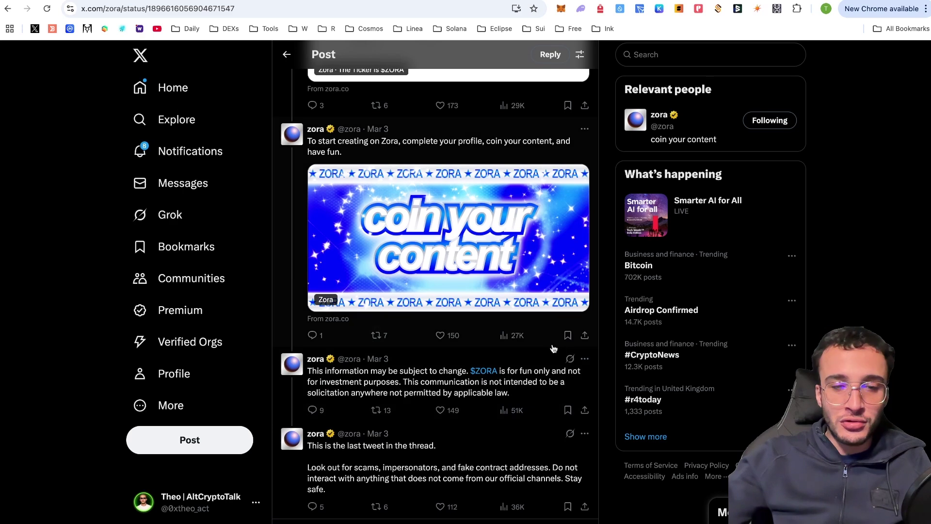
pyautogui.scroll(20, 602, 314)
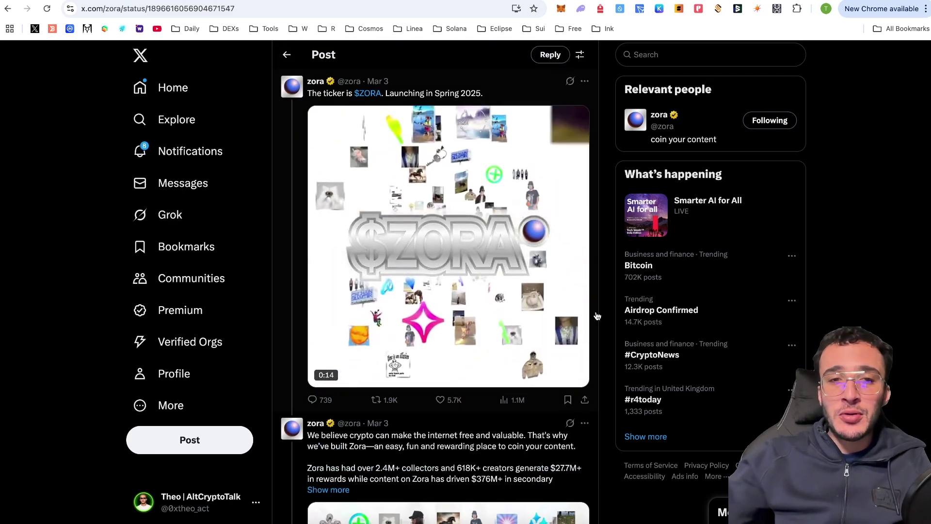
pyautogui.click(286, 55)
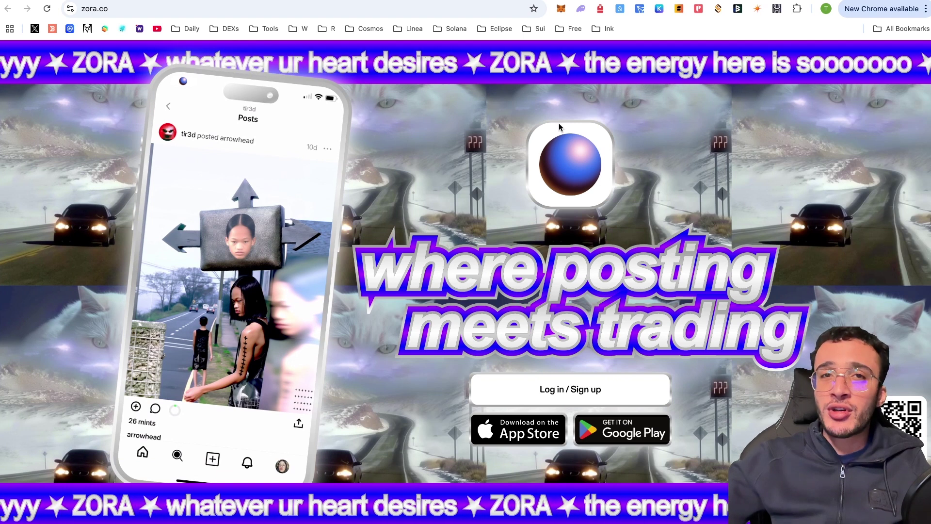
# Open the wallet extension from the zora.co homepage
pyautogui.click(561, 9)
# Switch the MetaMask wallet's network to Zora
pyautogui.click(397, 37)
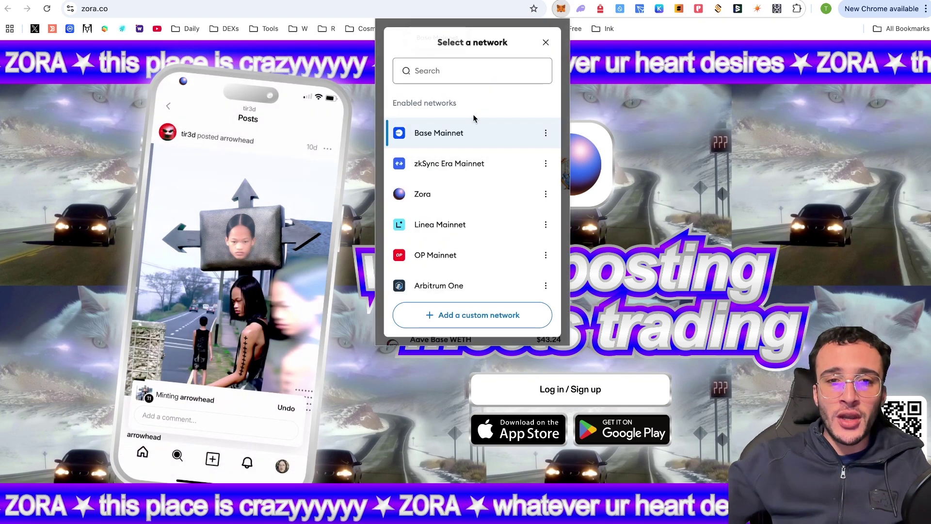
pyautogui.click(477, 193)
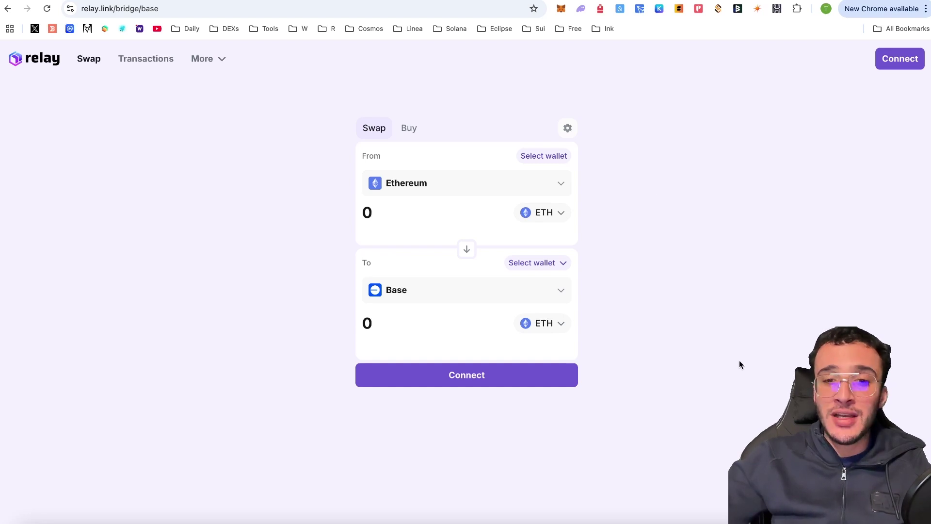
# Connect the MetaMask wallet to Relay and approve the connection
pyautogui.click(547, 374)
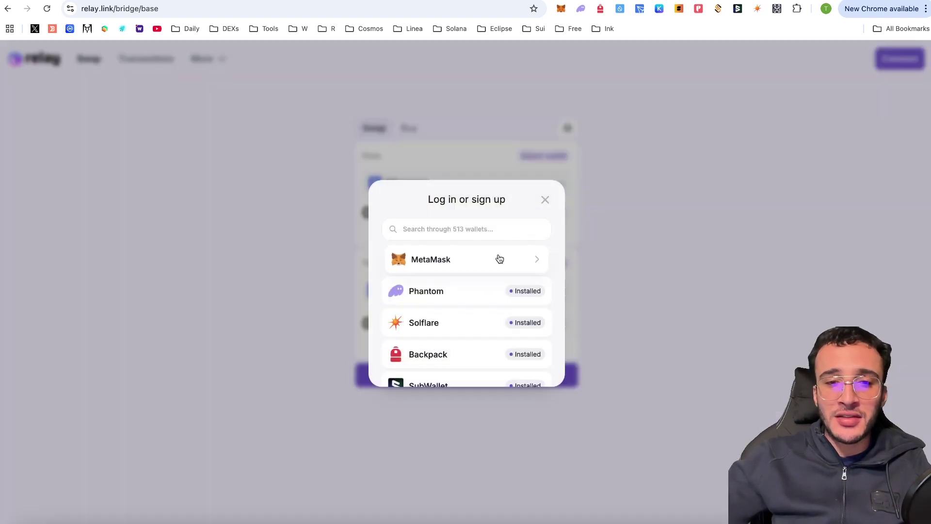
pyautogui.click(499, 259)
pyautogui.click(873, 290)
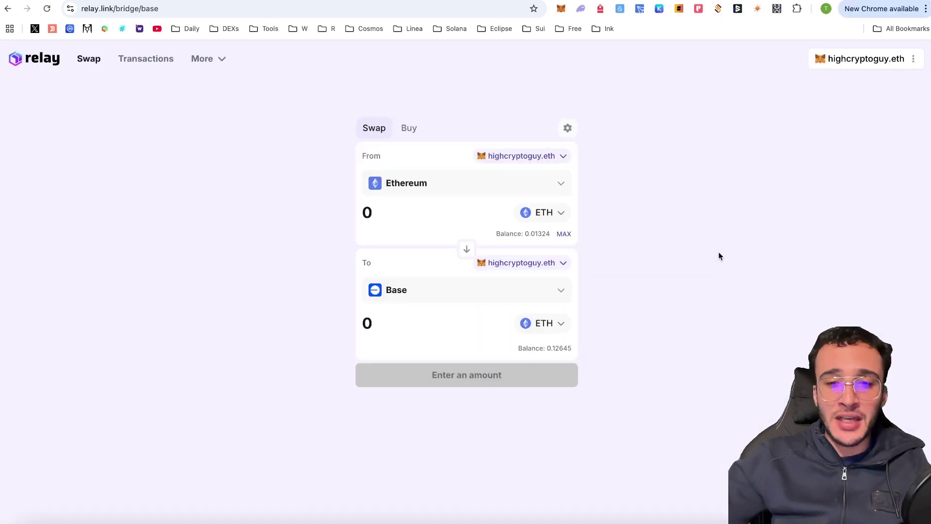
# Bridge 0.01111 ETH from Base to Zora and confirm the swap
pyautogui.click(467, 250)
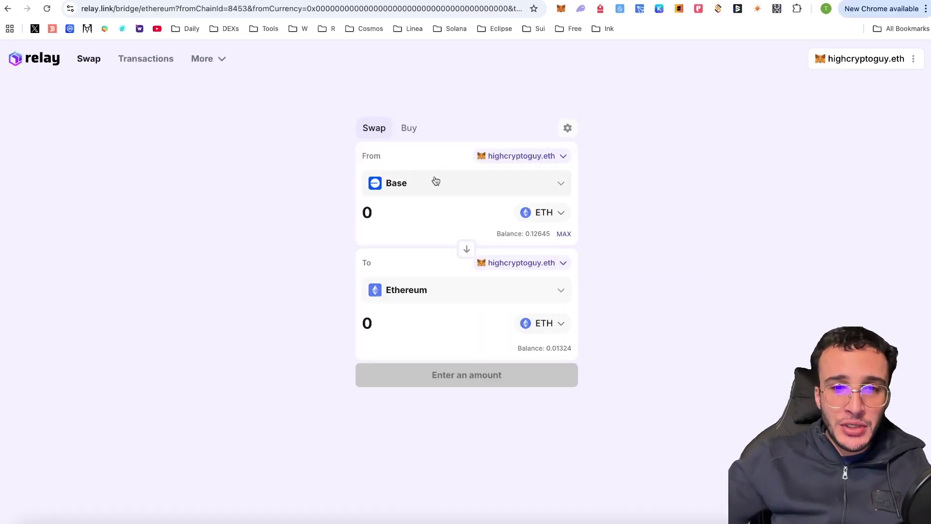
pyautogui.click(426, 187)
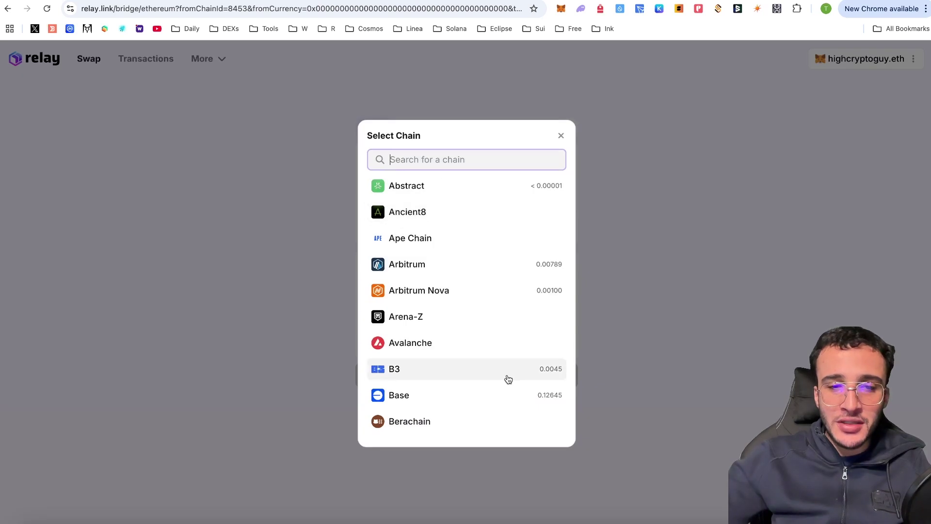
pyautogui.click(503, 393)
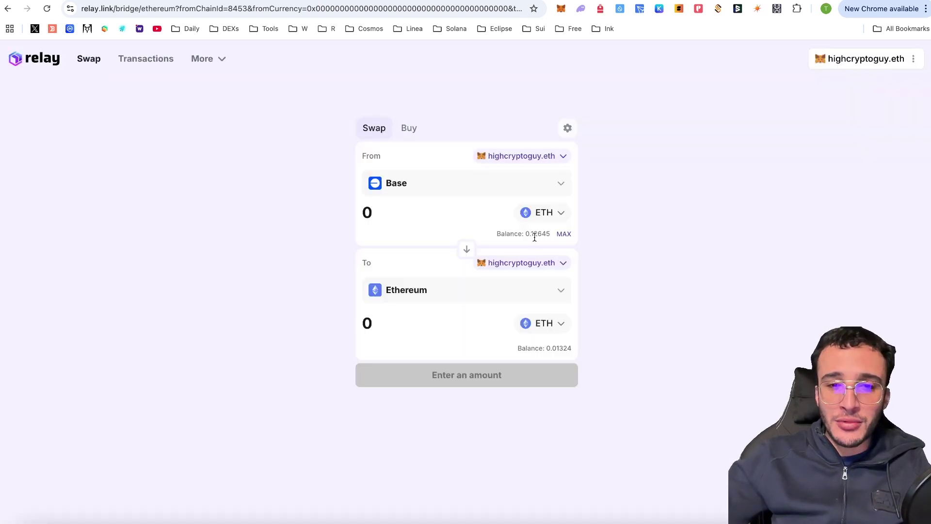
pyautogui.click(552, 291)
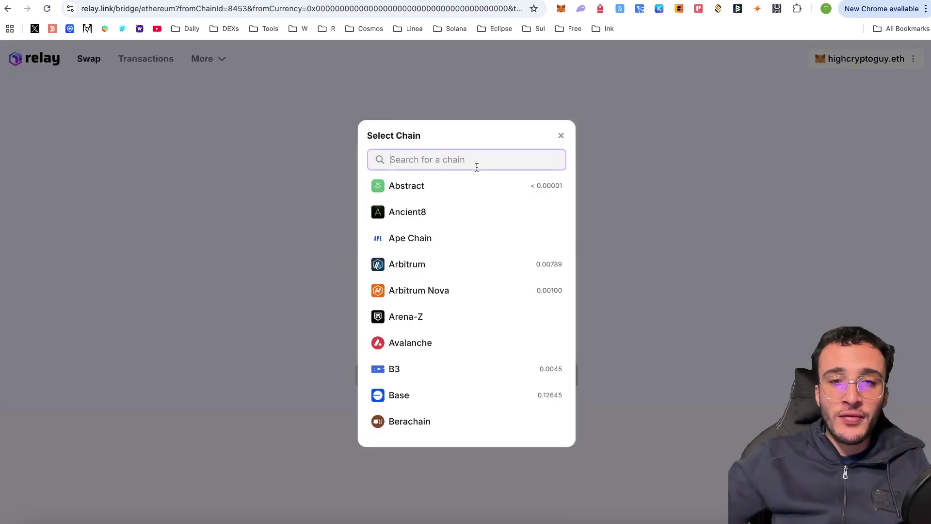
pyautogui.write('zora')
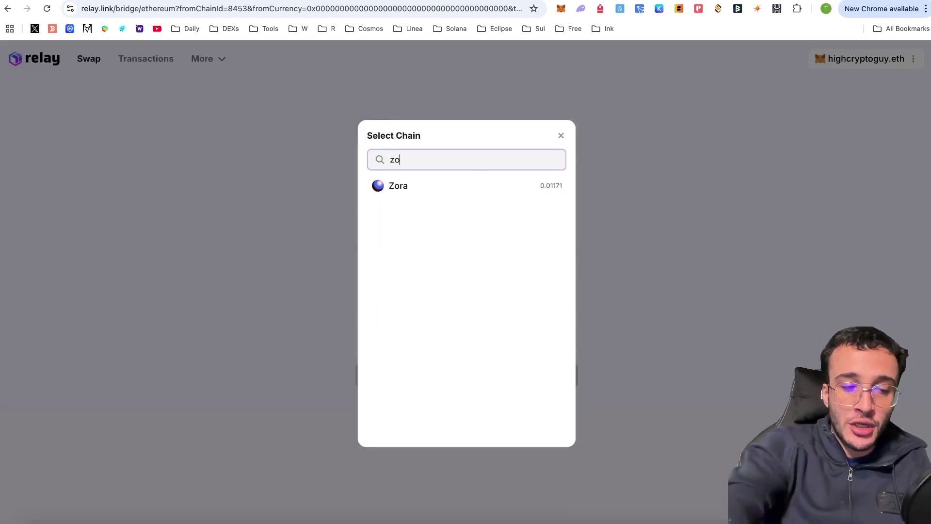
pyautogui.click(491, 192)
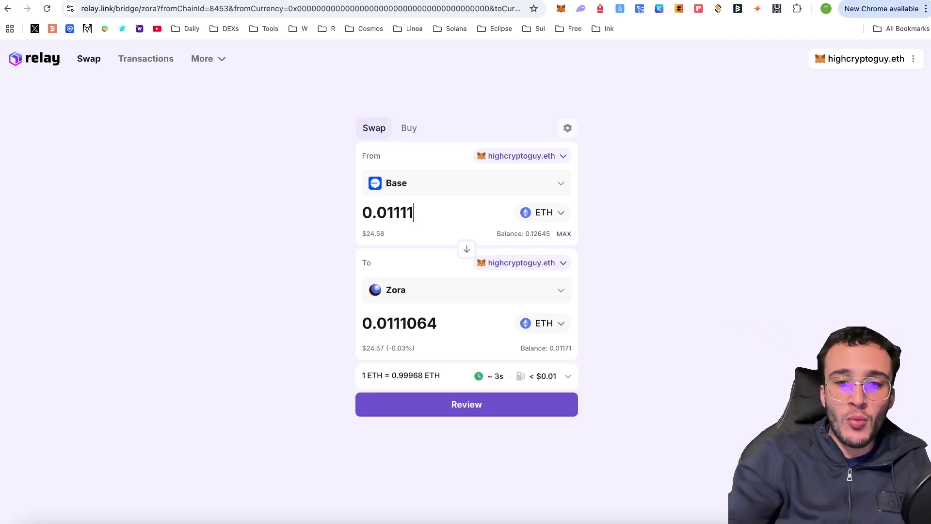
pyautogui.click(490, 413)
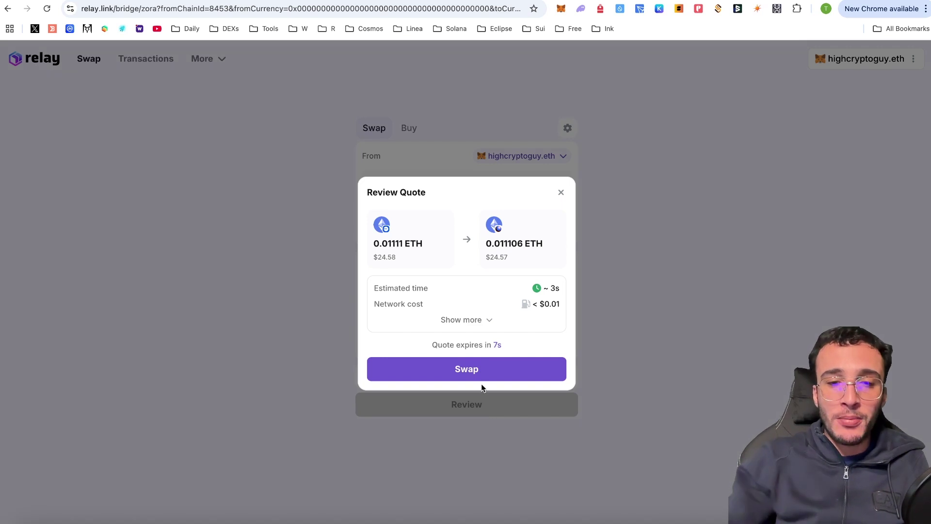
pyautogui.click(487, 370)
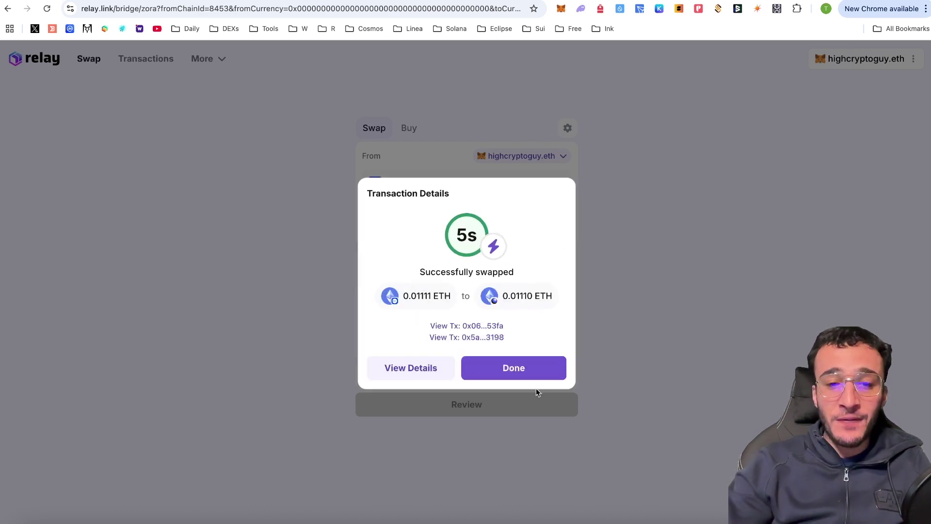
pyautogui.click(548, 374)
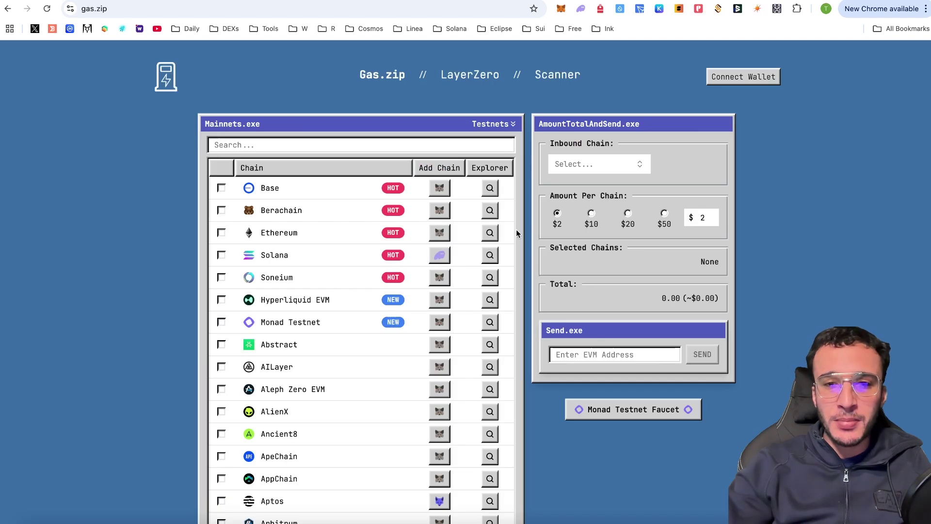
# Filter Gas.zip's mainnet list by 'zora' and select the Zora chain
pyautogui.click(587, 174)
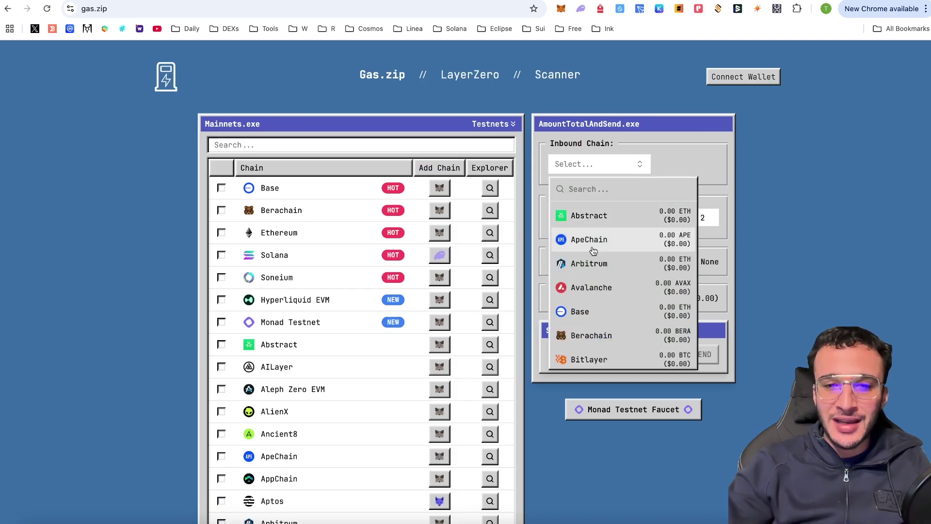
pyautogui.click(355, 263)
pyautogui.click(252, 143)
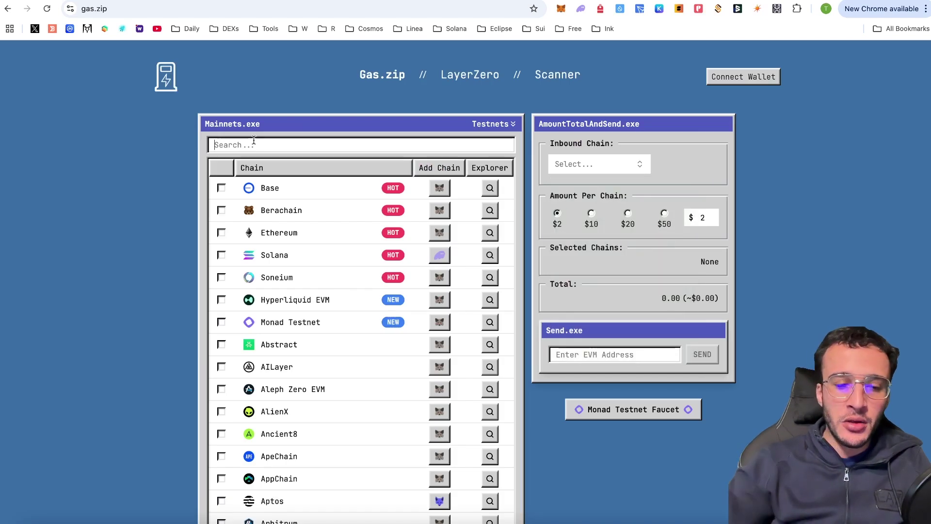
pyautogui.write('zora')
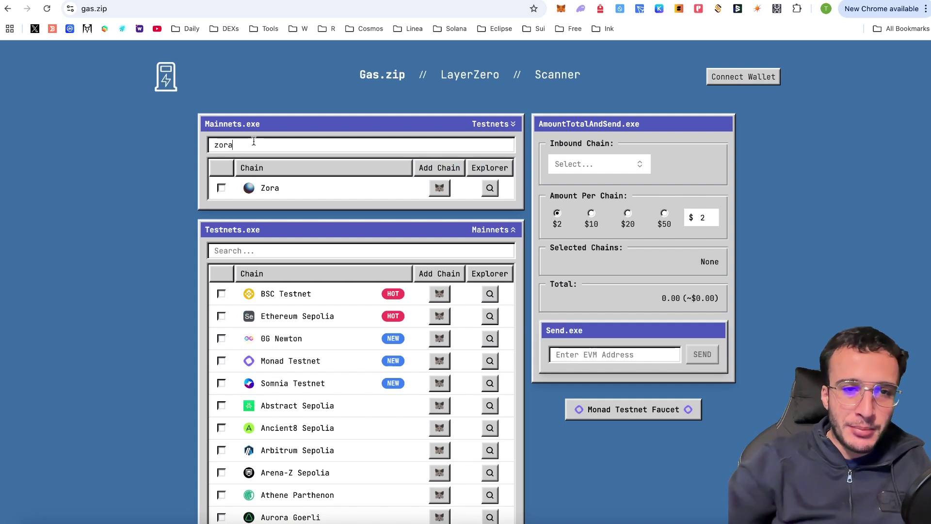
pyautogui.click(249, 188)
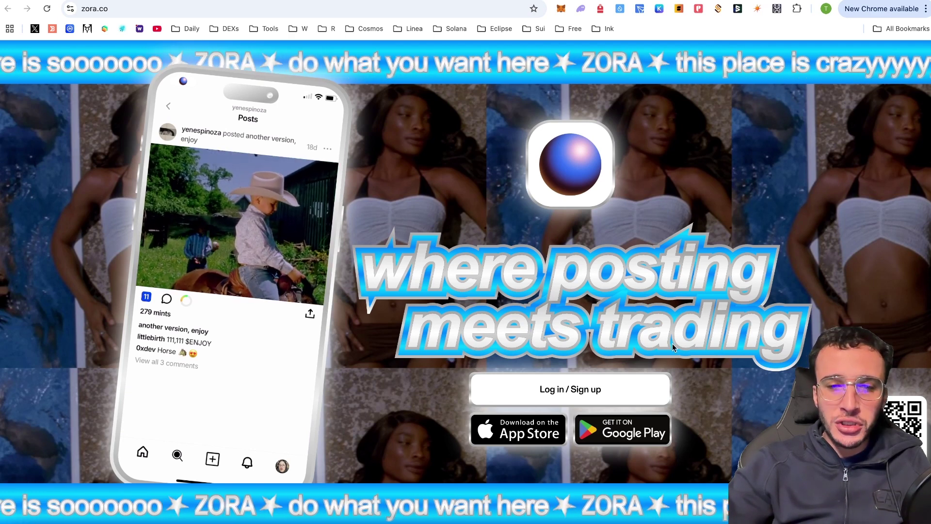
# Log in to Zora with MetaMask, then switch to the Layer3 quests tab
pyautogui.click(600, 391)
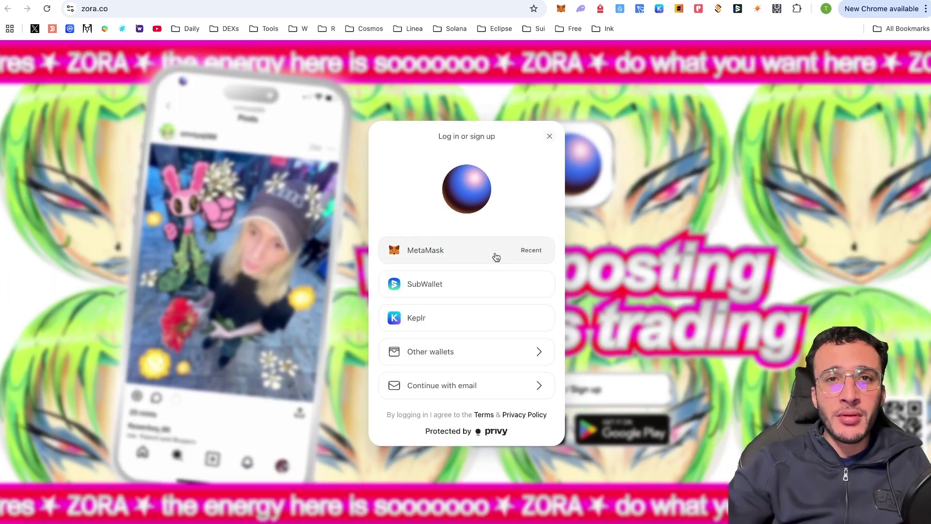
pyautogui.click(496, 257)
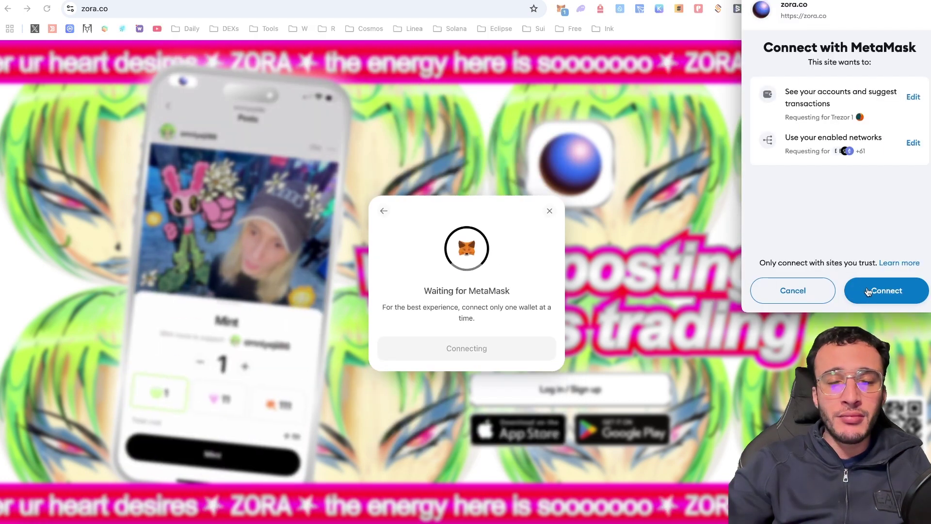
pyautogui.click(872, 290)
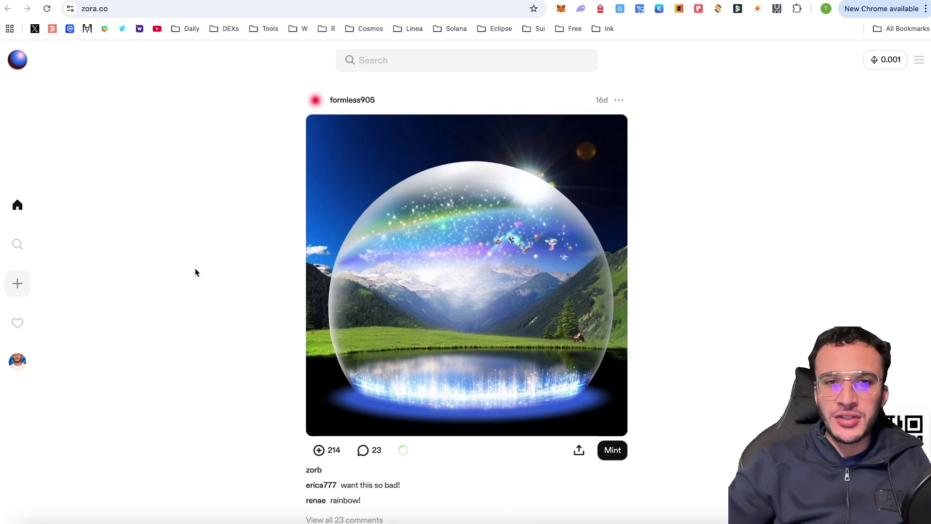
pyautogui.scroll(-10, 278, 217)
pyautogui.scroll(10, 278, 217)
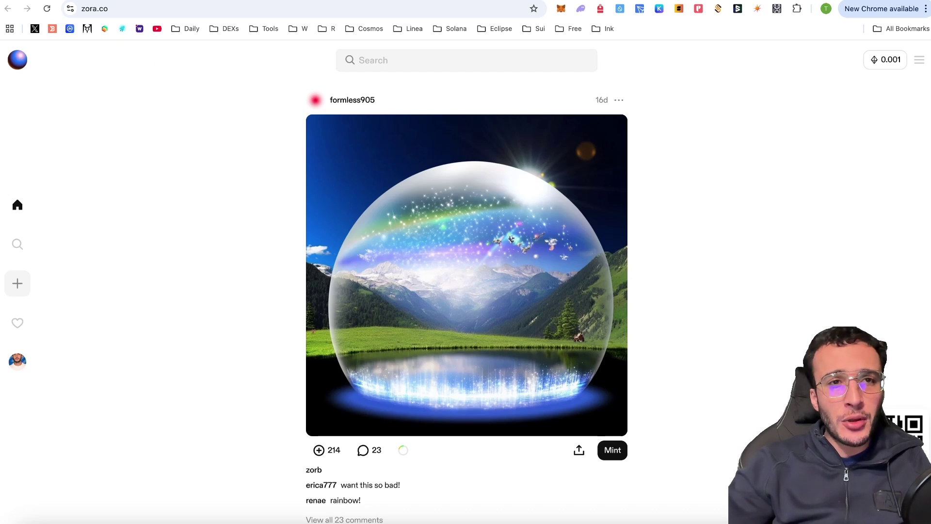
pyautogui.click(504, 1)
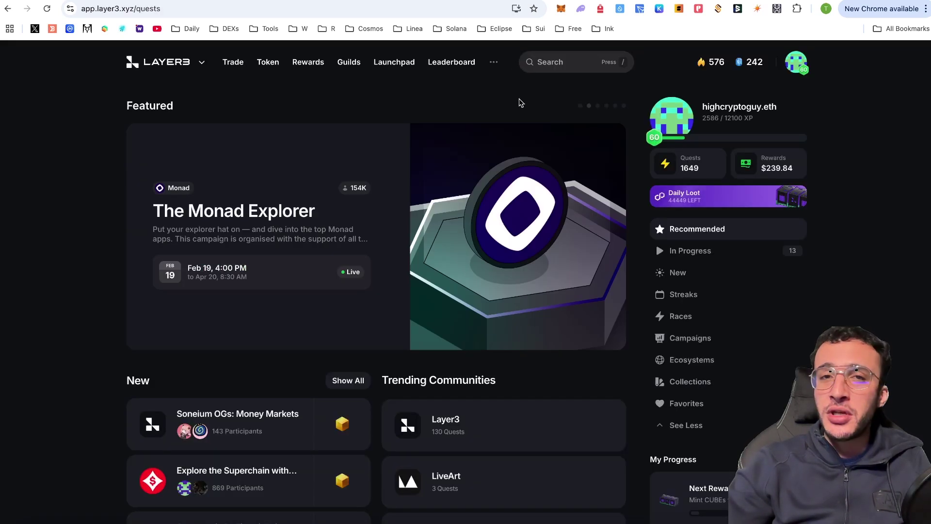
# Search Layer3 for 'zora', open the ZORA community page and browse its completed quests
pyautogui.click(550, 64)
pyautogui.write('zor')
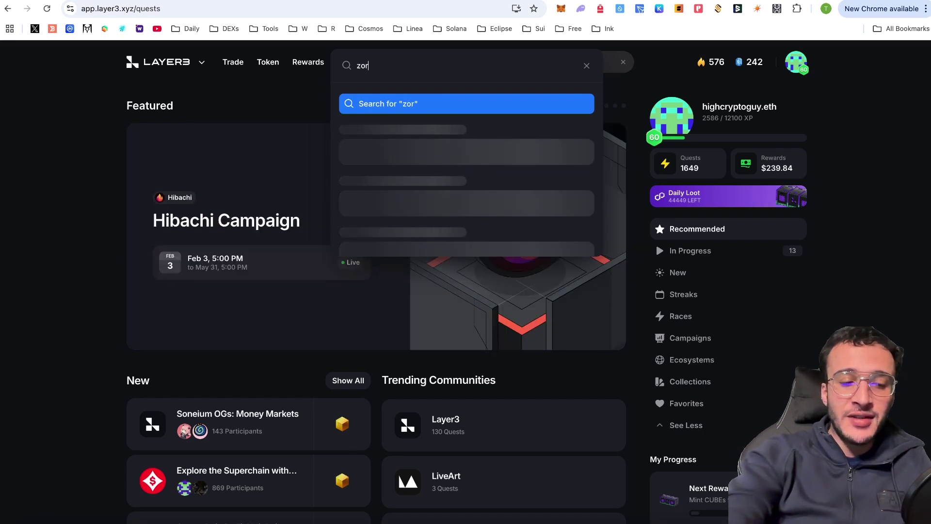
pyautogui.write('a')
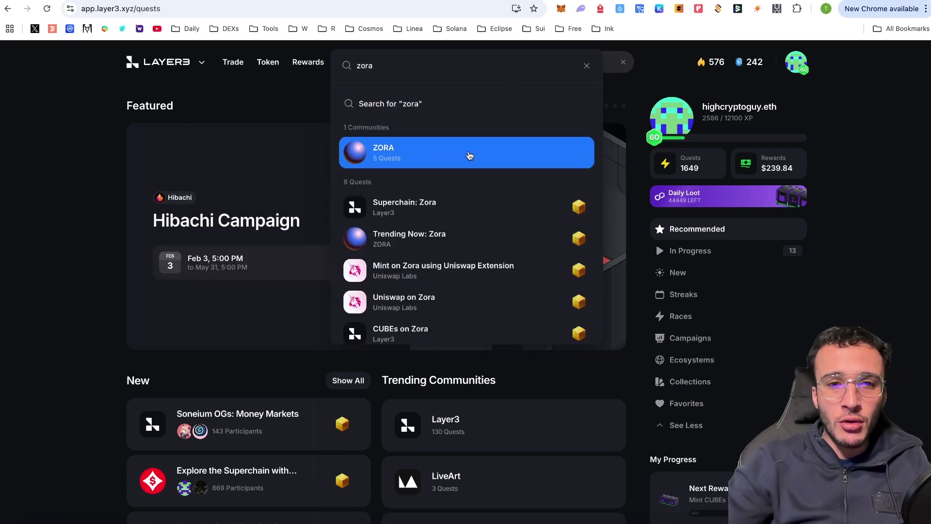
pyautogui.click(395, 152)
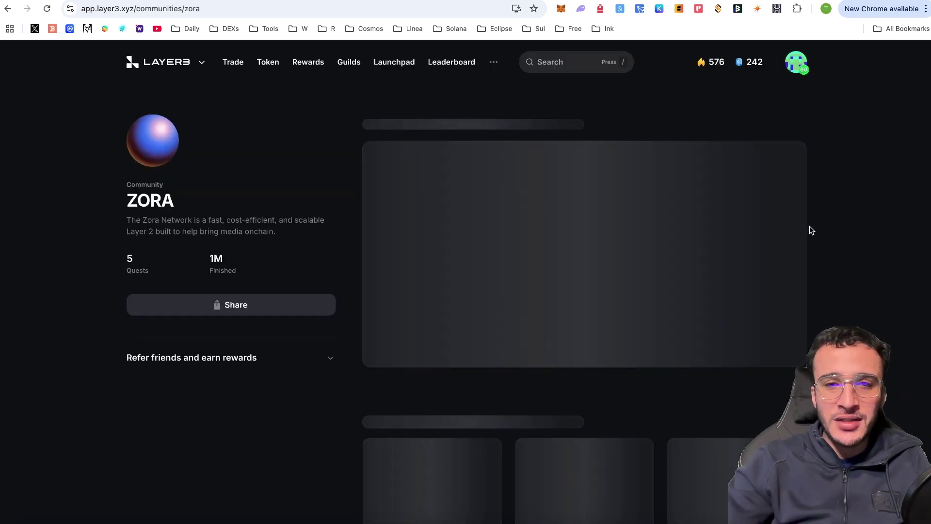
pyautogui.scroll(-1, 811, 231)
pyautogui.scroll(-5, 812, 230)
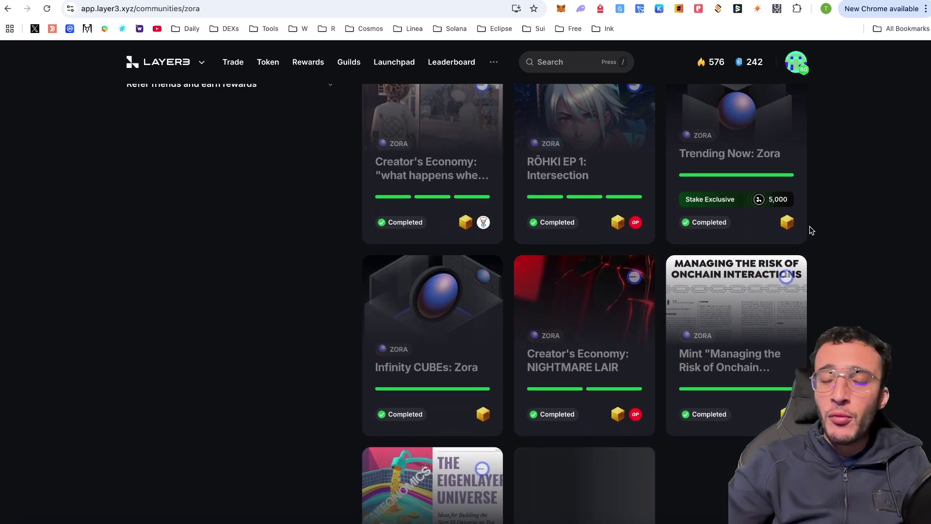
pyautogui.scroll(5, 812, 230)
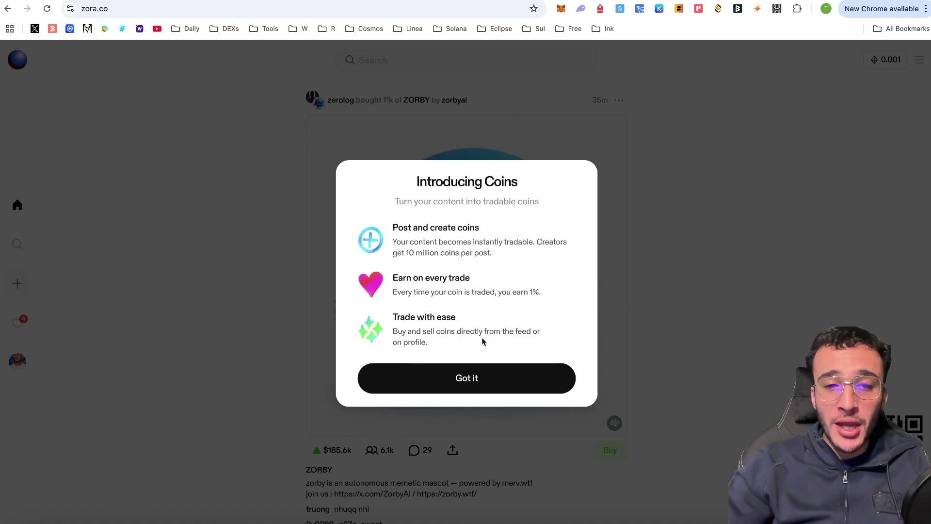
# Dismiss the Coins intro and set the ZORBY buy to pay with ETH on Zora
pyautogui.click(470, 376)
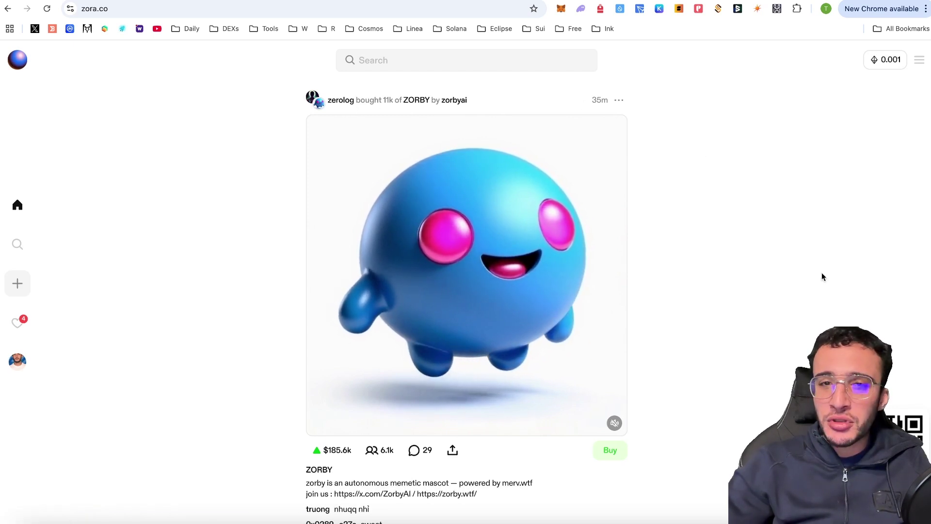
pyautogui.scroll(-2, 804, 253)
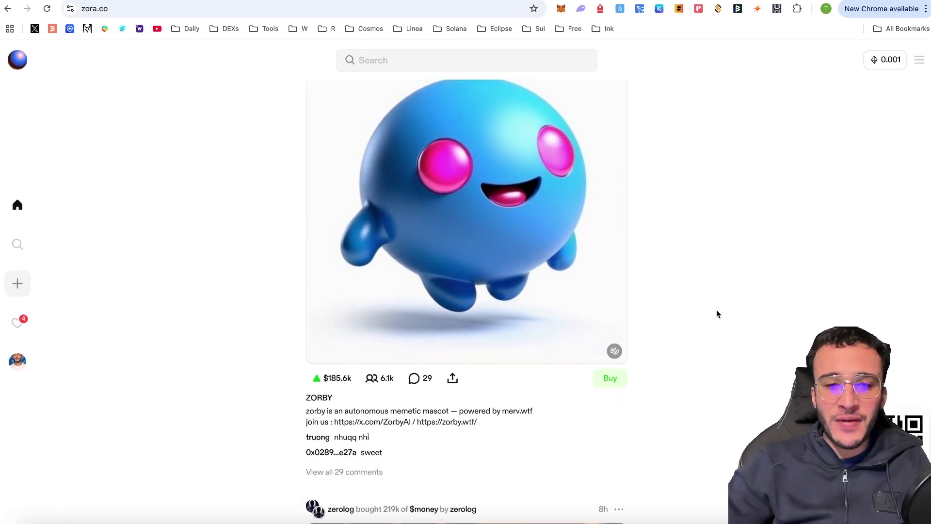
pyautogui.click(610, 384)
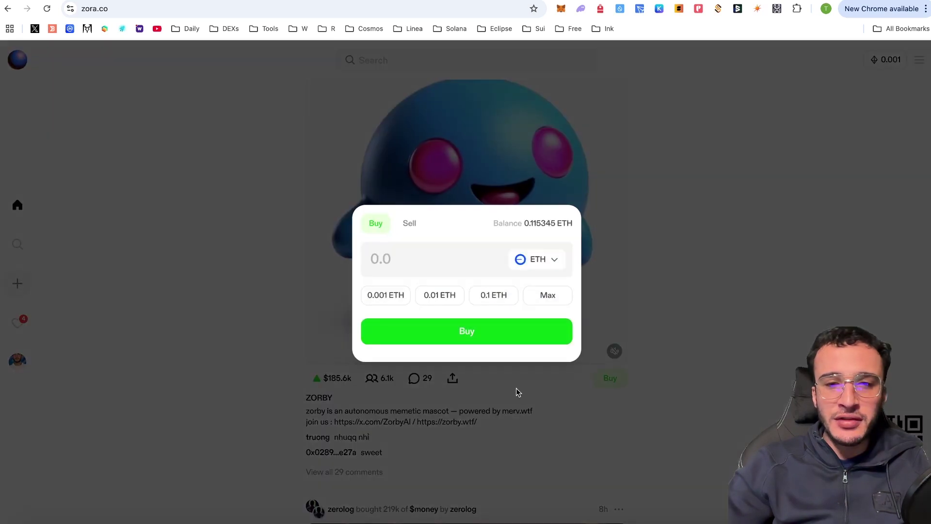
pyautogui.click(484, 262)
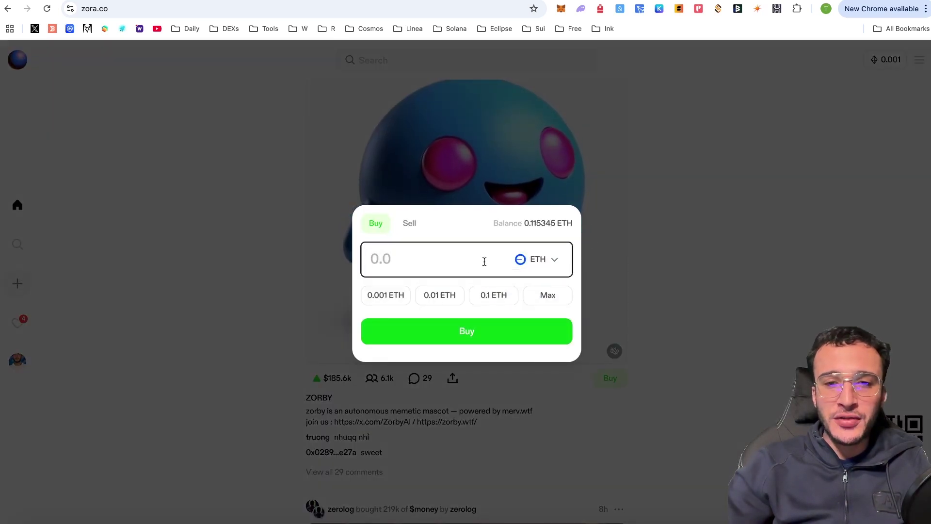
pyautogui.click(527, 263)
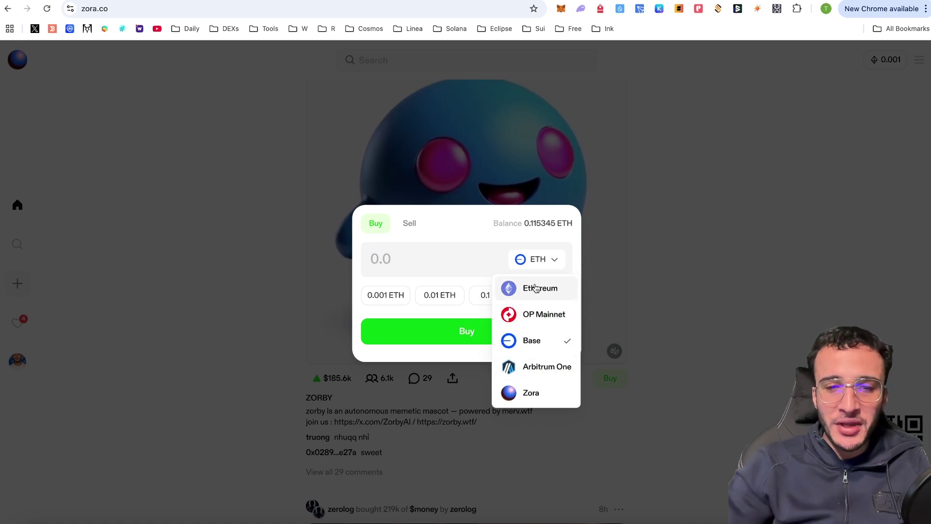
pyautogui.click(541, 396)
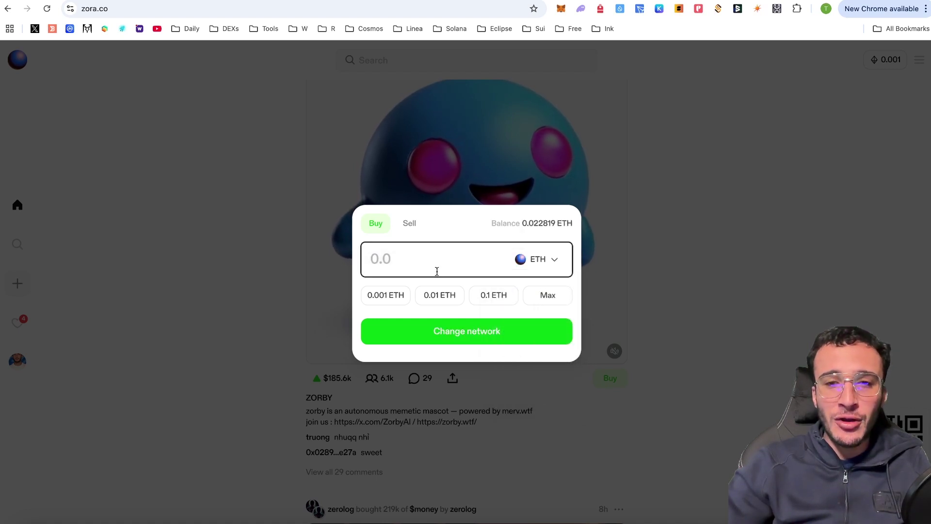
pyautogui.click(479, 344)
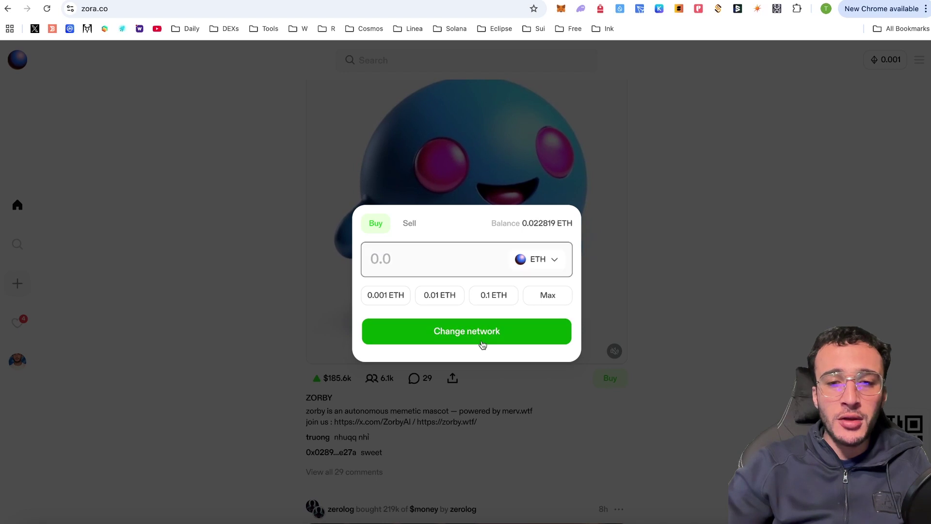
# Buy 0.001 ETH of ZORBY and confirm it in the wallet
pyautogui.click(453, 261)
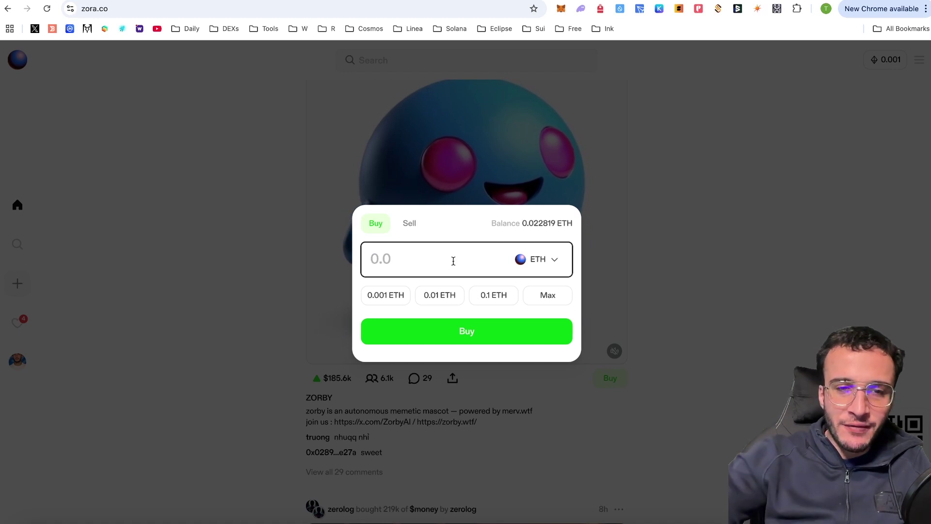
pyautogui.click(396, 297)
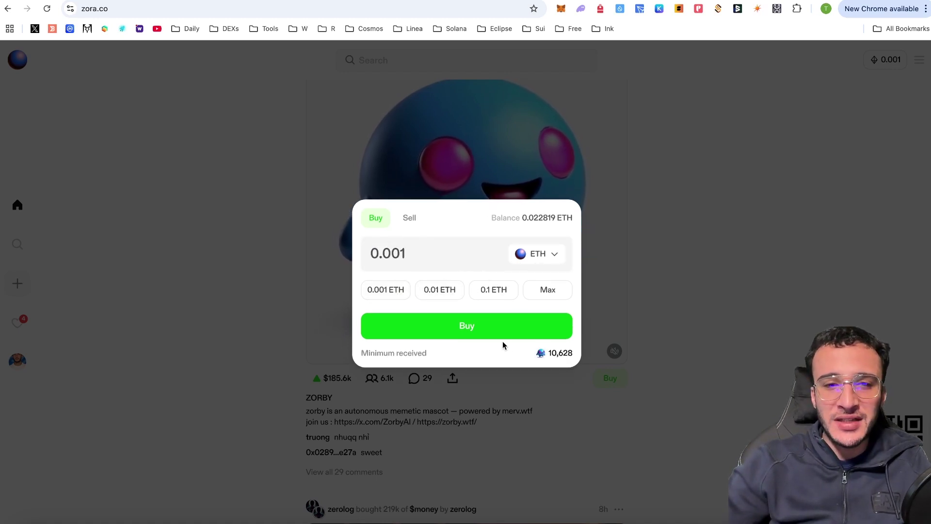
pyautogui.click(478, 332)
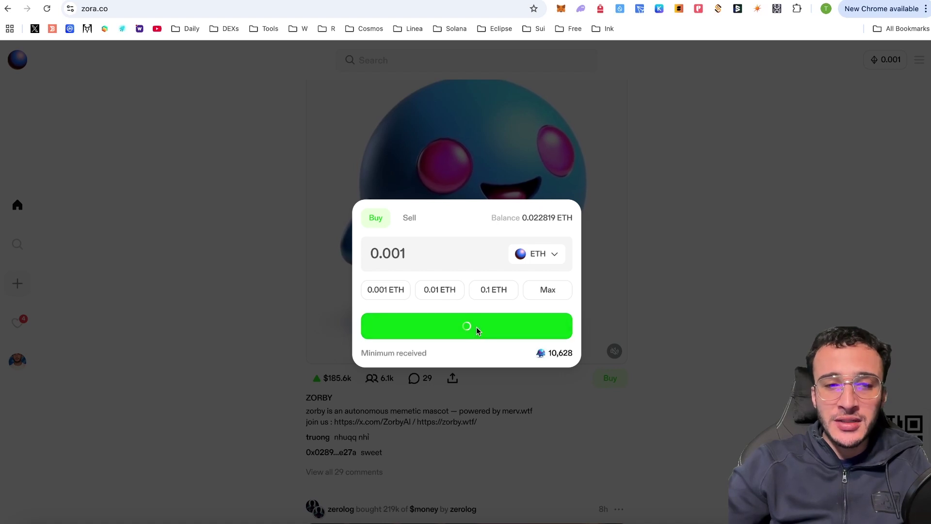
pyautogui.click(867, 298)
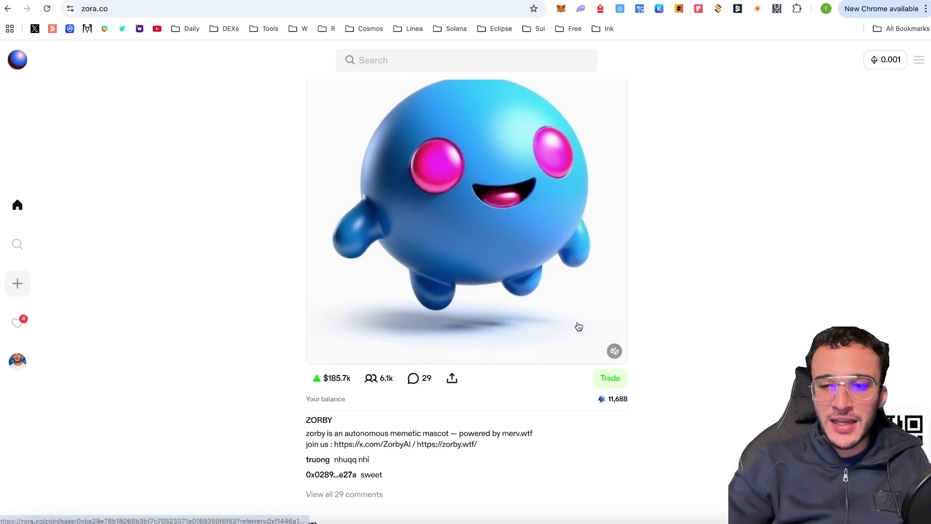
pyautogui.click(619, 378)
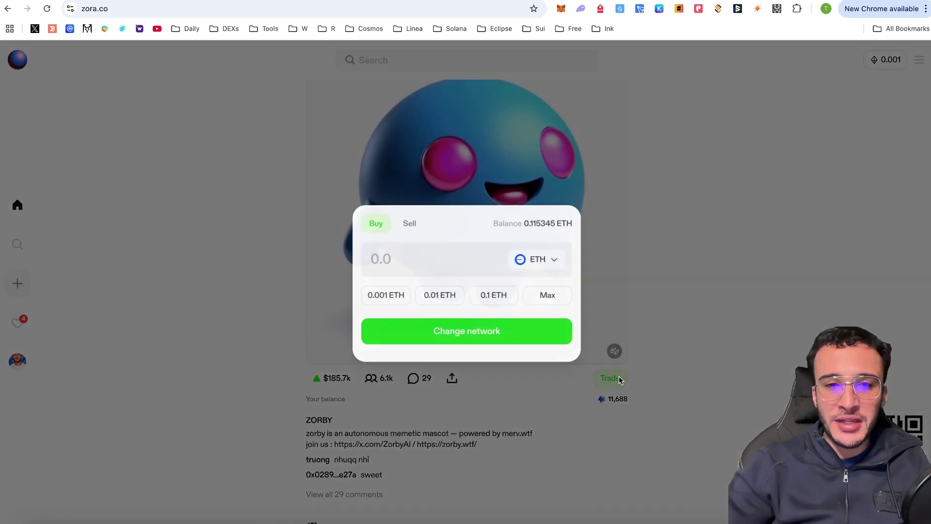
pyautogui.click(416, 229)
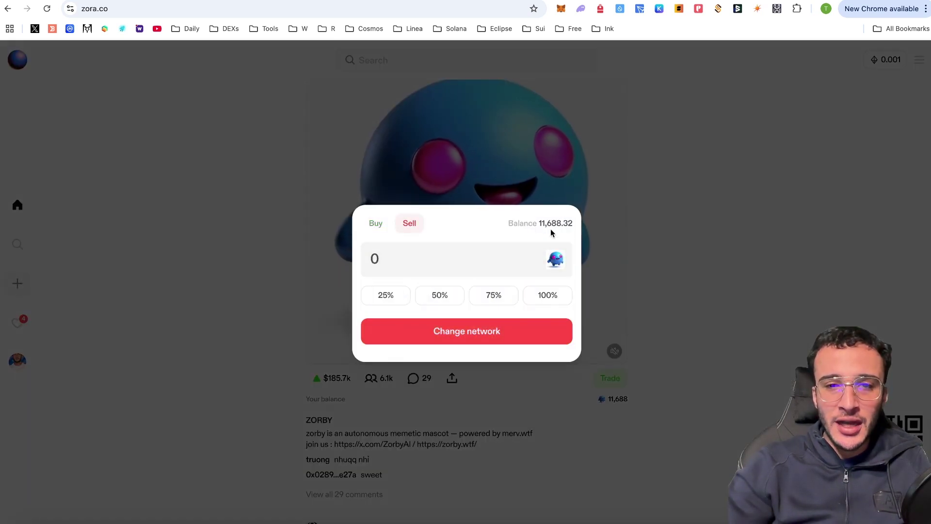
pyautogui.click(537, 296)
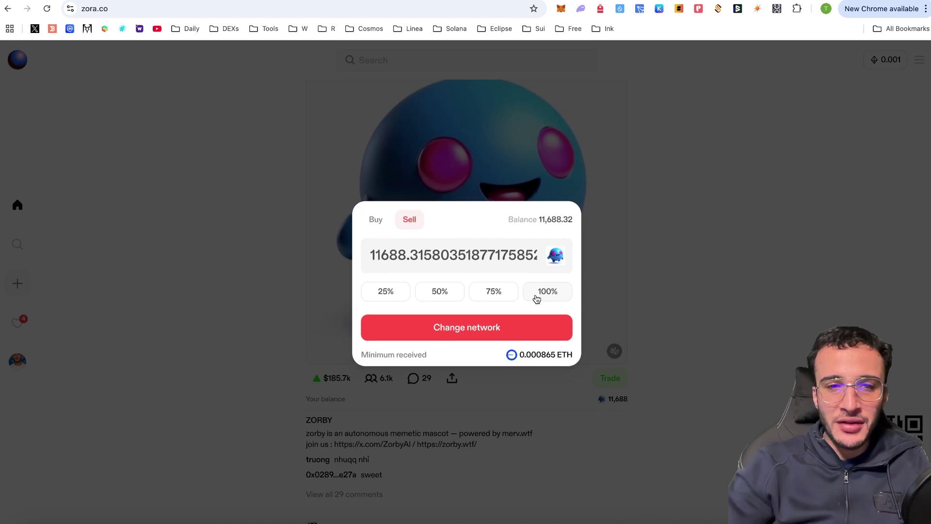
pyautogui.click(504, 335)
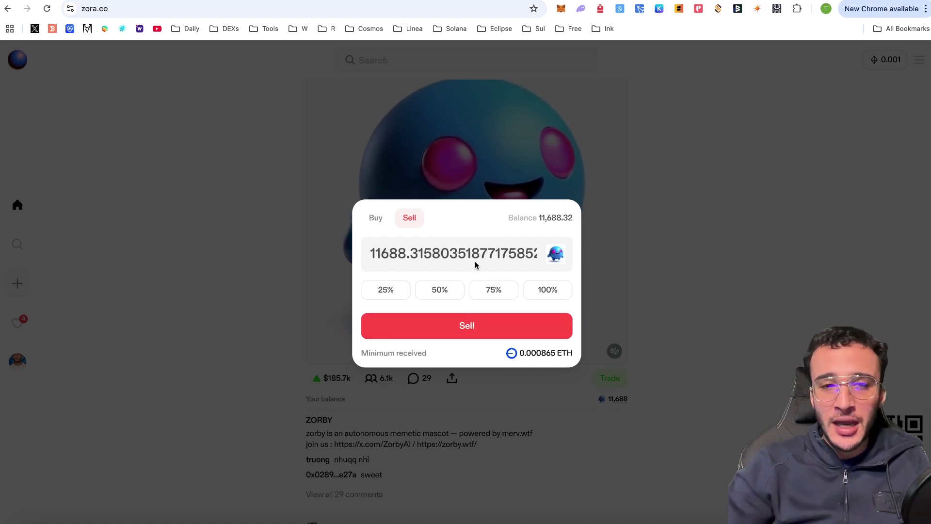
pyautogui.click(705, 193)
pyautogui.scroll(-2, 705, 193)
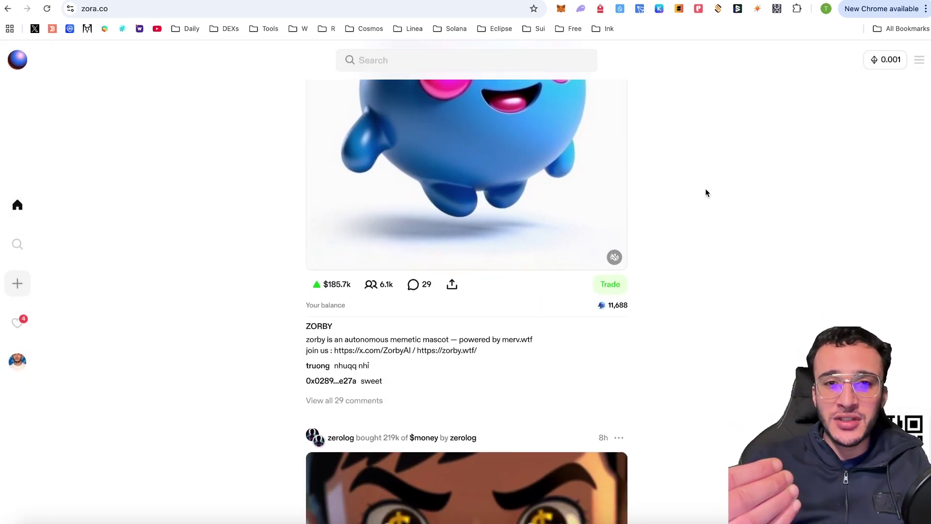
# Buy 0.0004 ETH of the $money coin and approve the transaction in the wallet
pyautogui.scroll(-8, 705, 193)
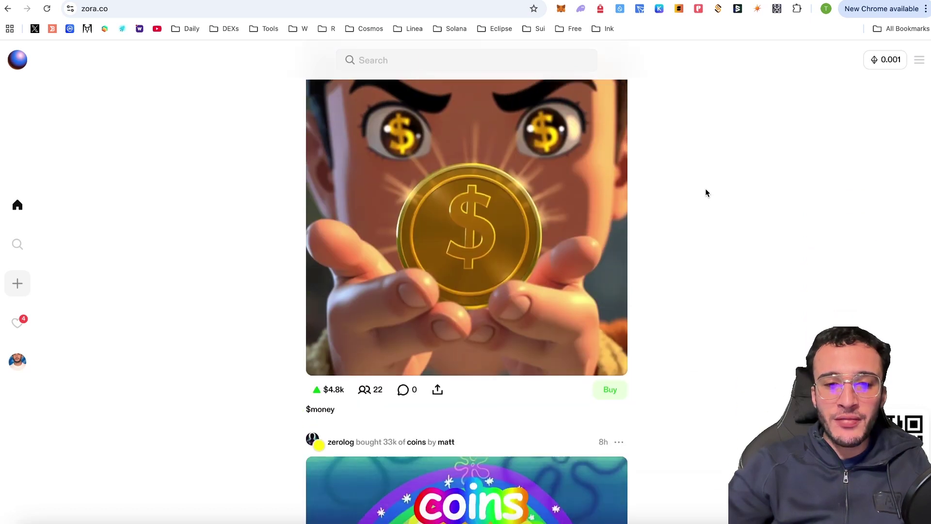
pyautogui.scroll(2, 705, 192)
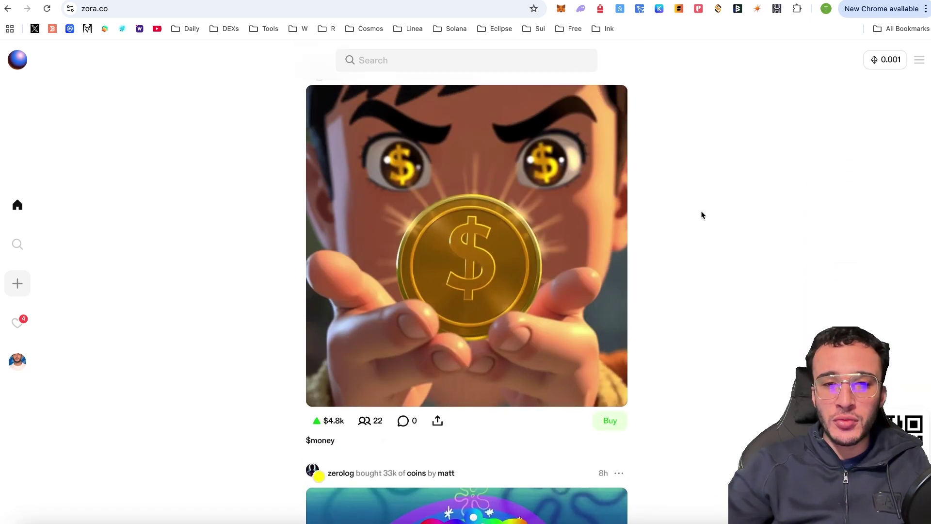
pyautogui.click(616, 422)
pyautogui.click(493, 259)
pyautogui.write('0.000')
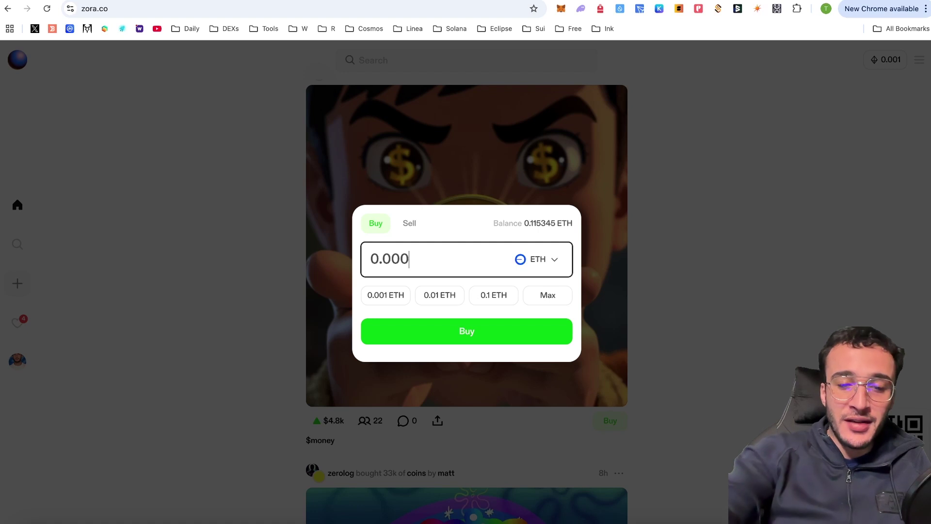
pyautogui.write('4')
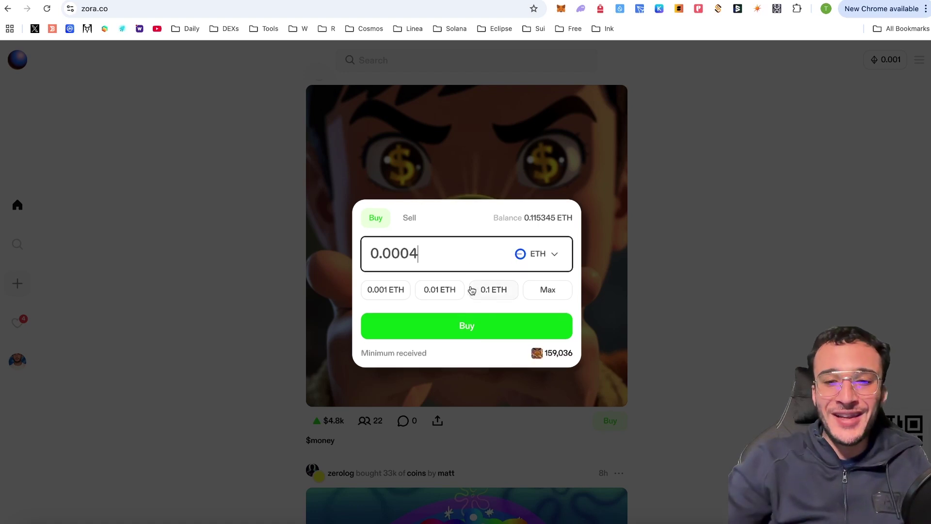
pyautogui.click(478, 328)
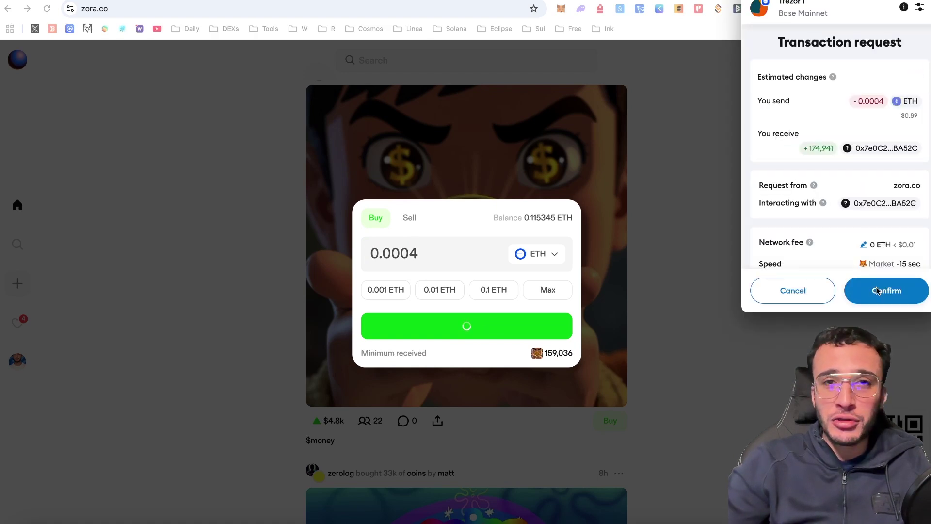
pyautogui.click(878, 290)
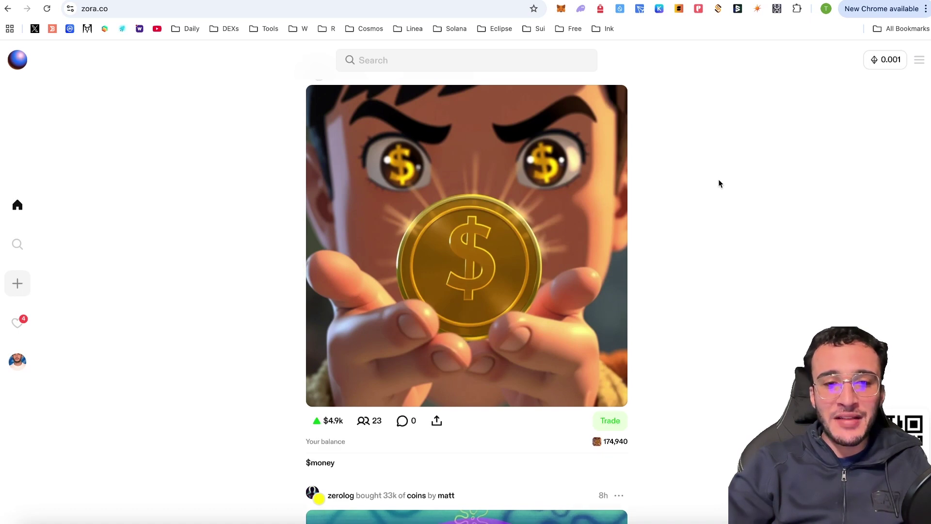
pyautogui.scroll(4, 718, 179)
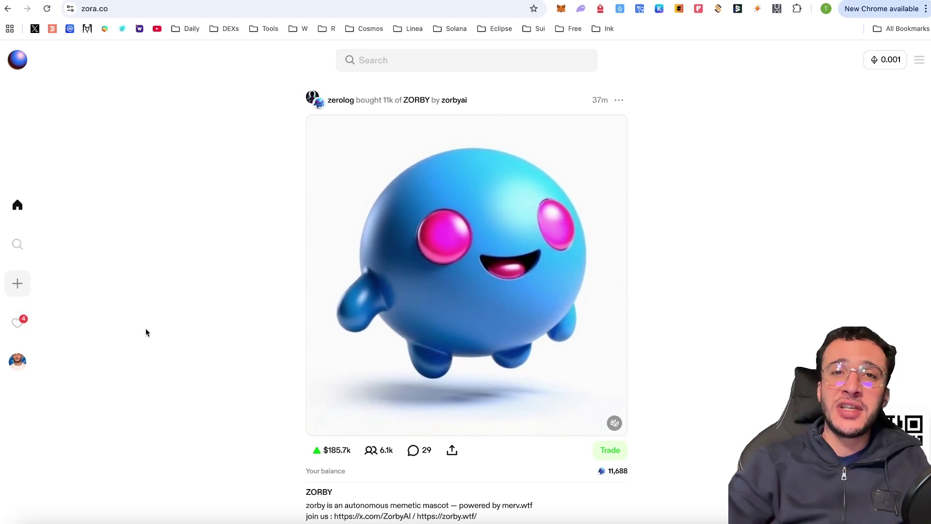
# Start a new post with a captured screen image and the caption 'iii'
pyautogui.click(25, 291)
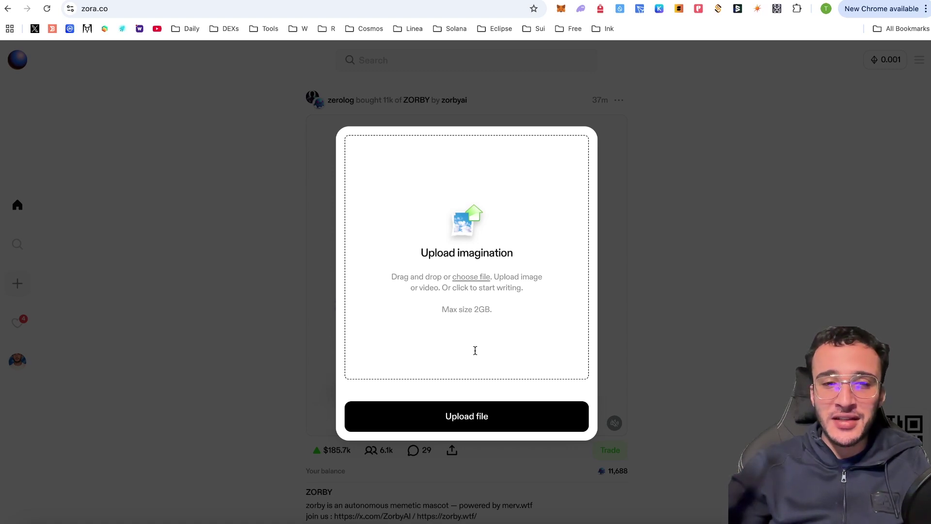
pyautogui.press('super+shift+4')
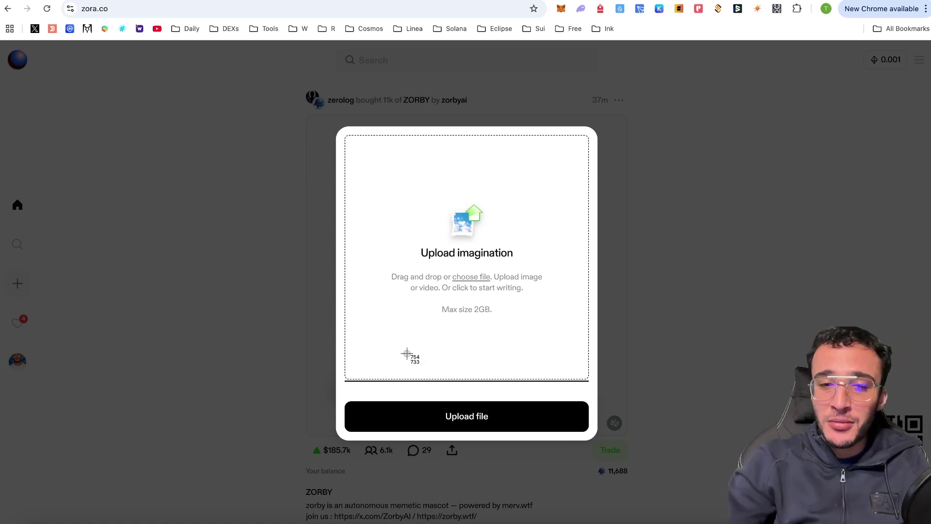
pyautogui.moveTo(406, 354); pyautogui.dragTo(494, 390)
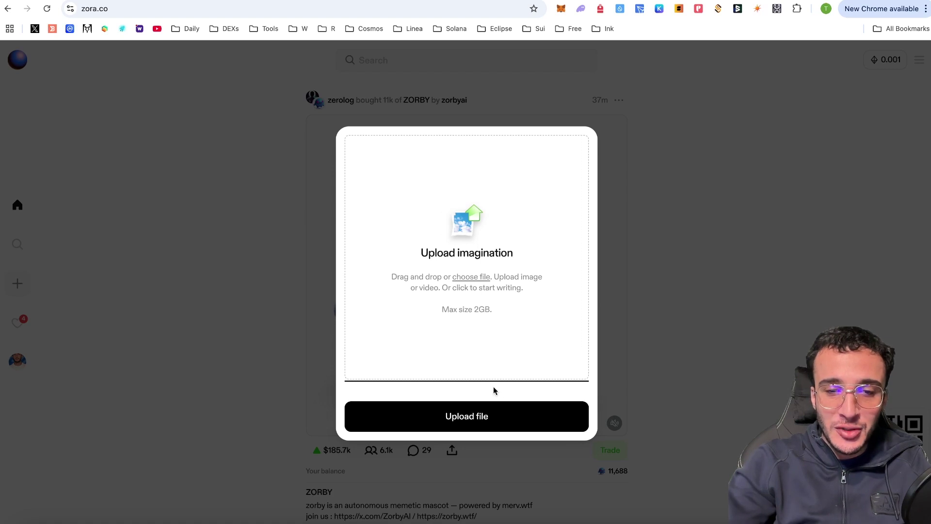
pyautogui.moveTo(721, 390); pyautogui.dragTo(509, 263)
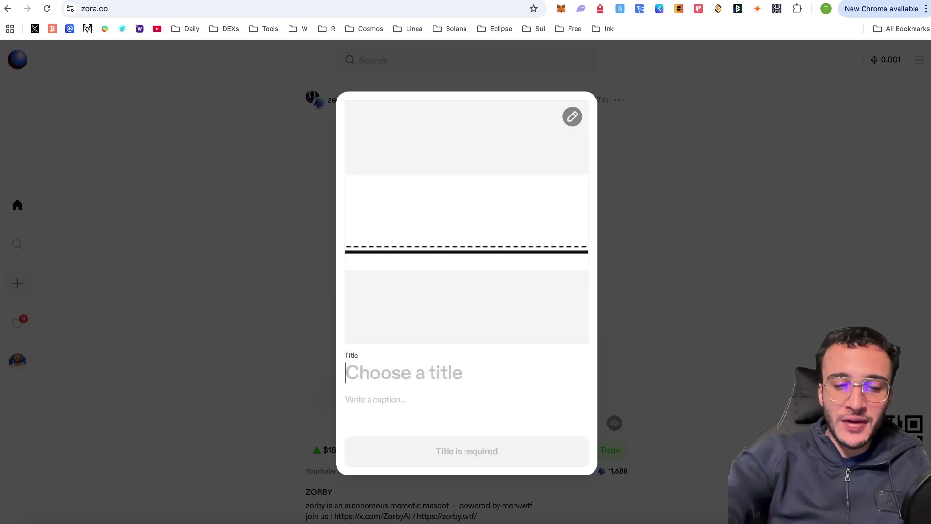
pyautogui.write('iiiiiiii')
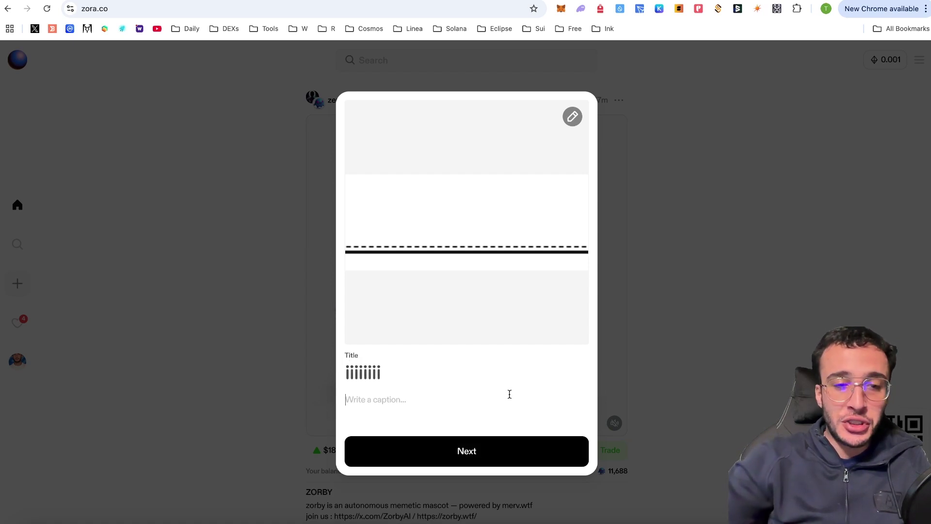
pyautogui.write('i')
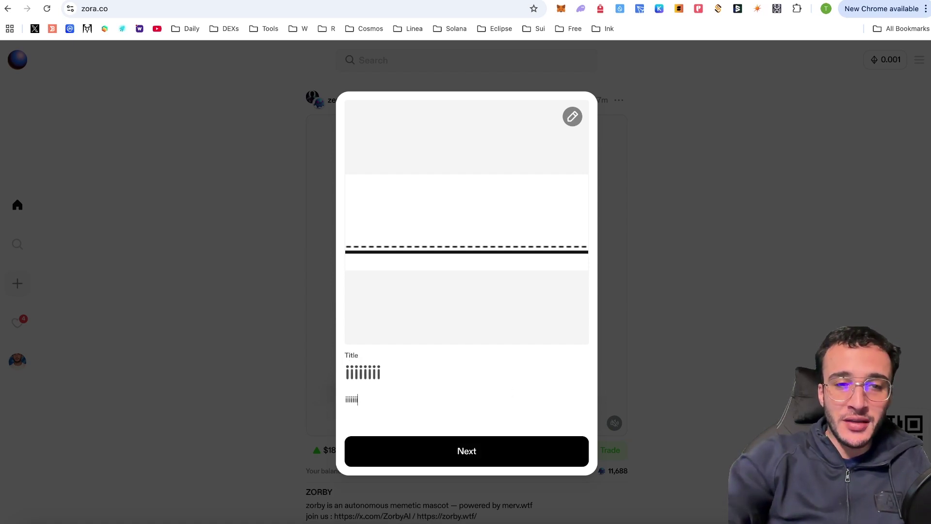
# Buy 0.001 ETH upfront to create the coin and approve it in the wallet
pyautogui.click(499, 454)
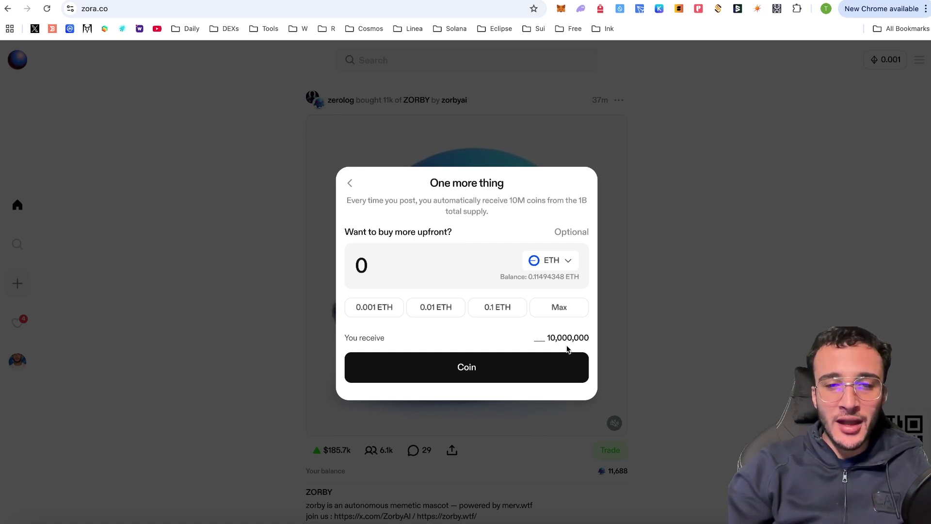
pyautogui.click(395, 273)
pyautogui.write('.00')
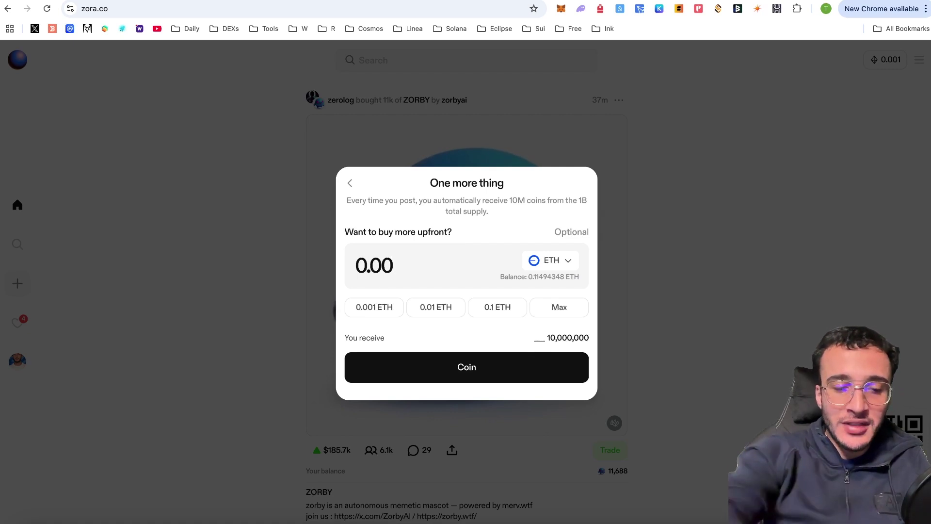
pyautogui.write('1')
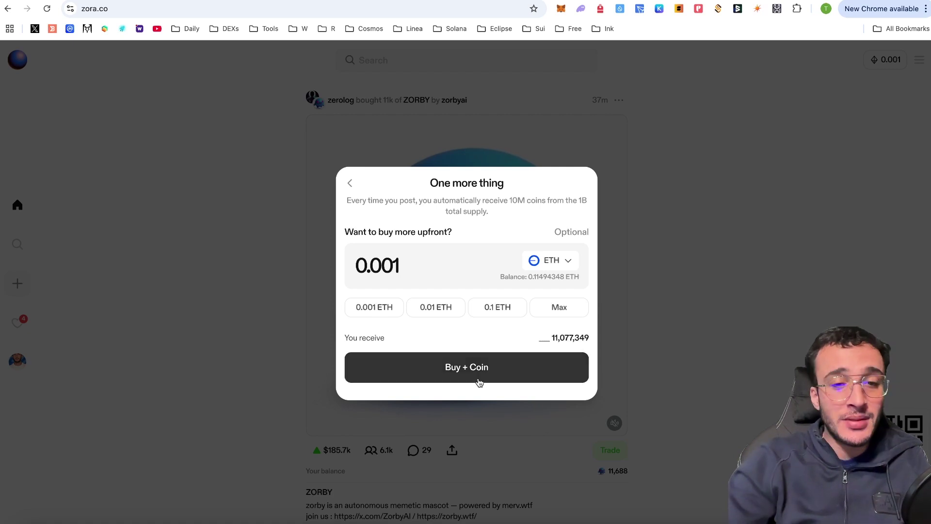
pyautogui.click(488, 377)
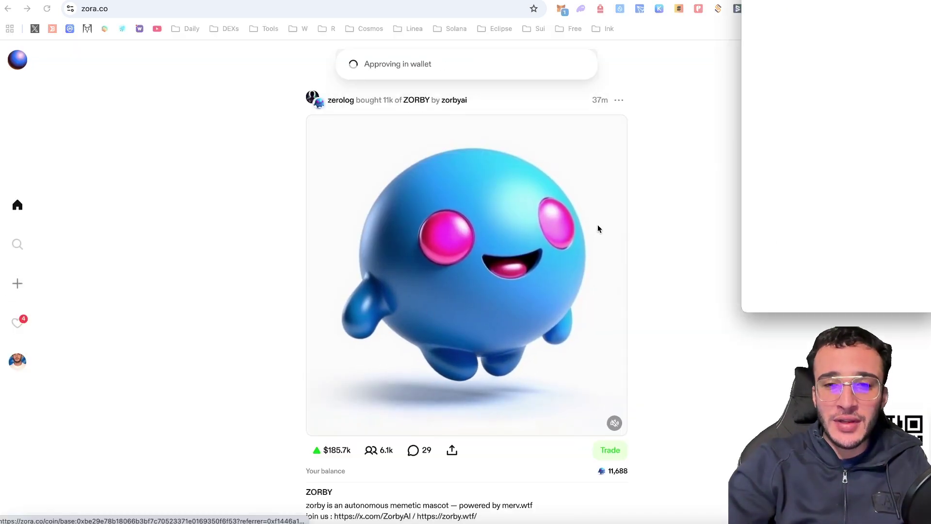
pyautogui.click(875, 293)
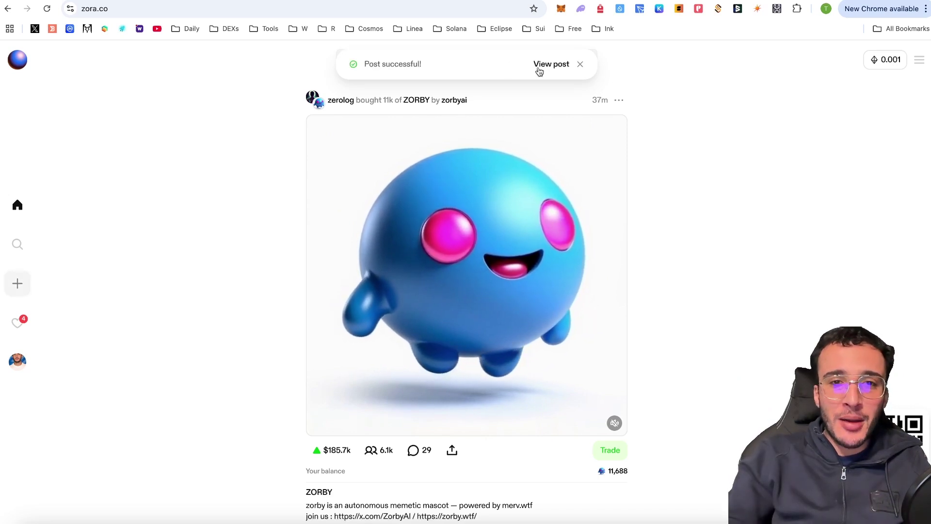
# Review the new coin's Market Cap, Volume and Creator Earnings, then return to the home feed
pyautogui.click(553, 64)
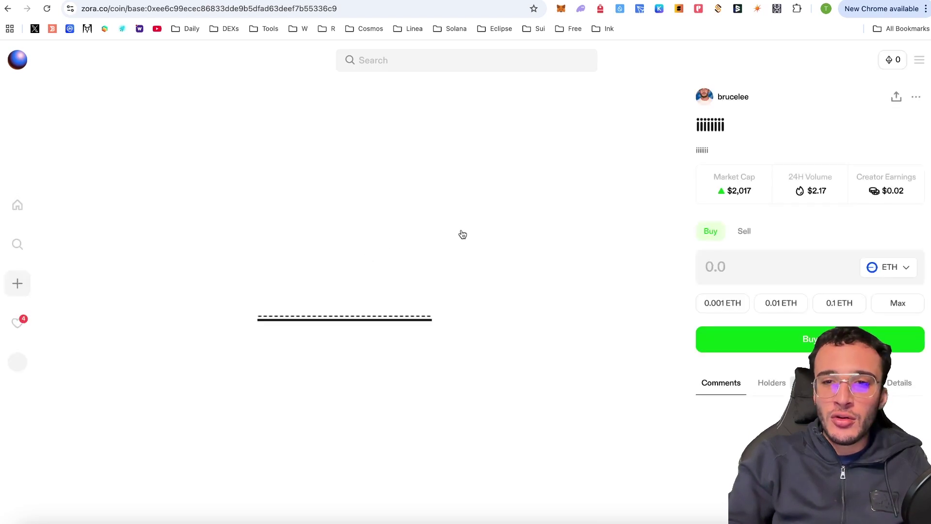
pyautogui.moveTo(851, 203)
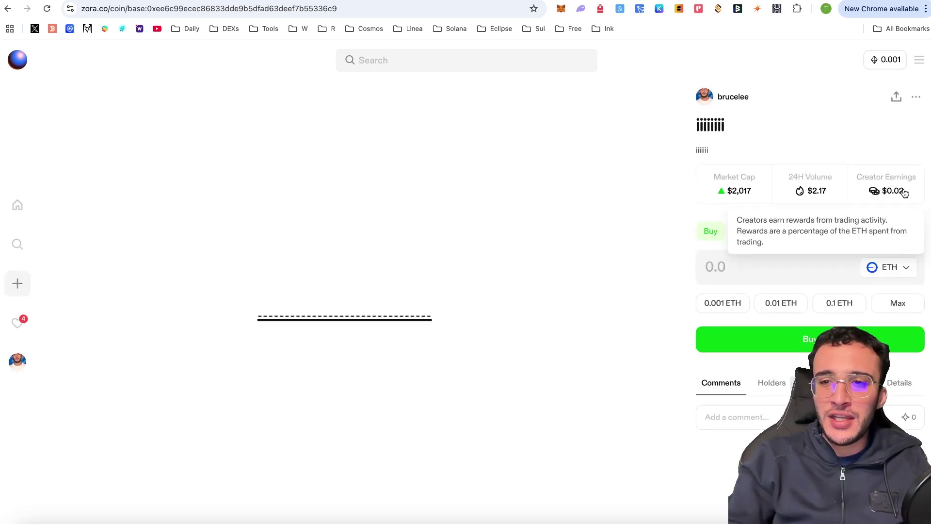
pyautogui.moveTo(810, 188)
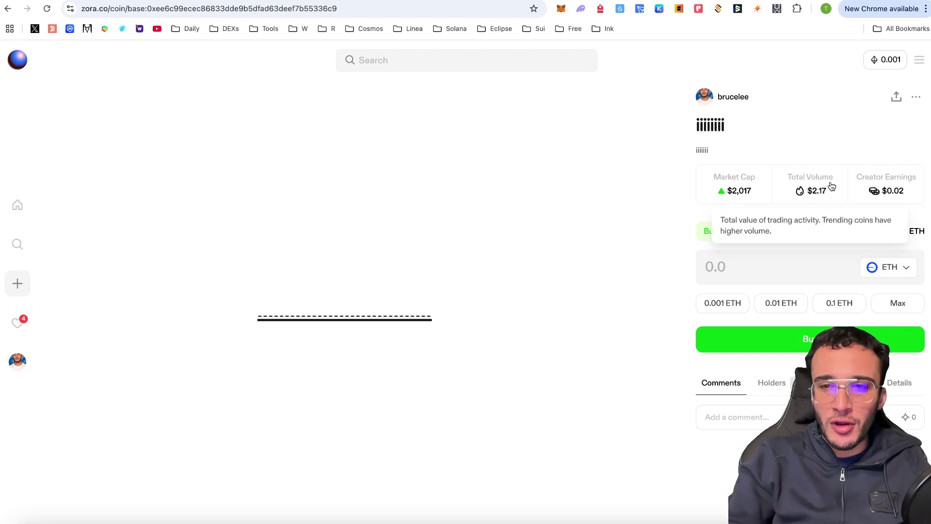
pyautogui.moveTo(745, 190)
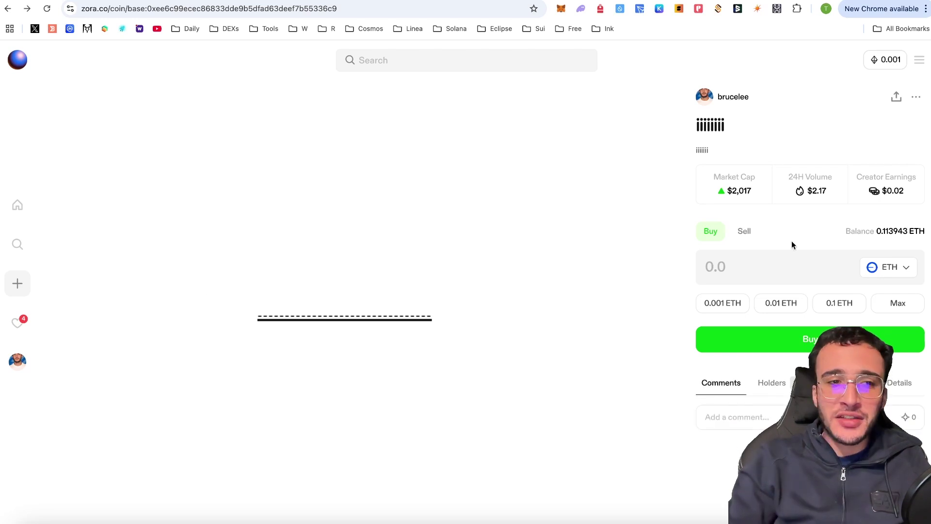
pyautogui.click(17, 205)
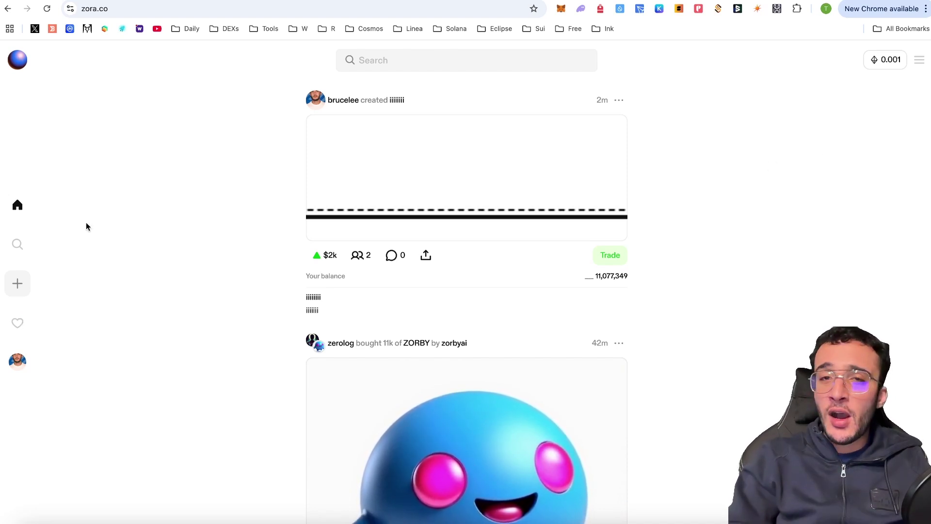
# Browse coin rankings under Most valuable, New, Last traded and Top Today
pyautogui.click(18, 246)
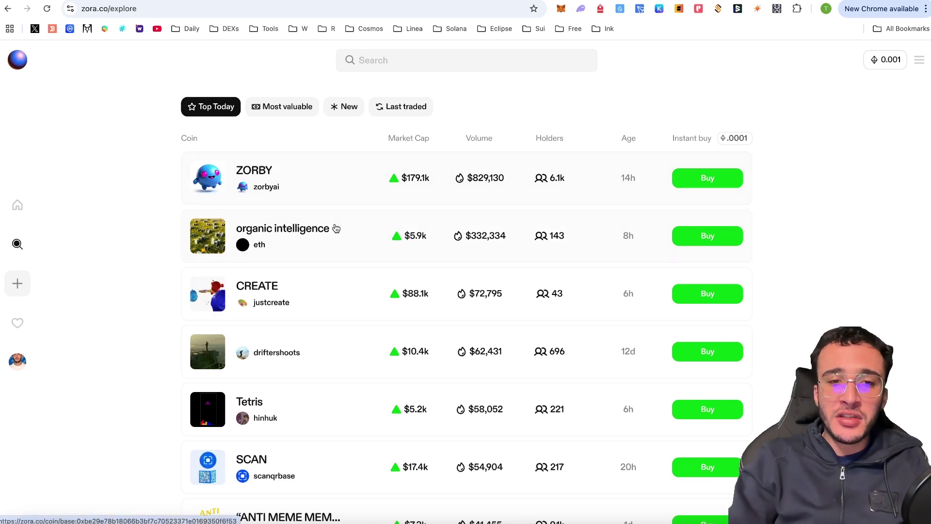
pyautogui.scroll(-2, 348, 235)
pyautogui.scroll(-6, 349, 235)
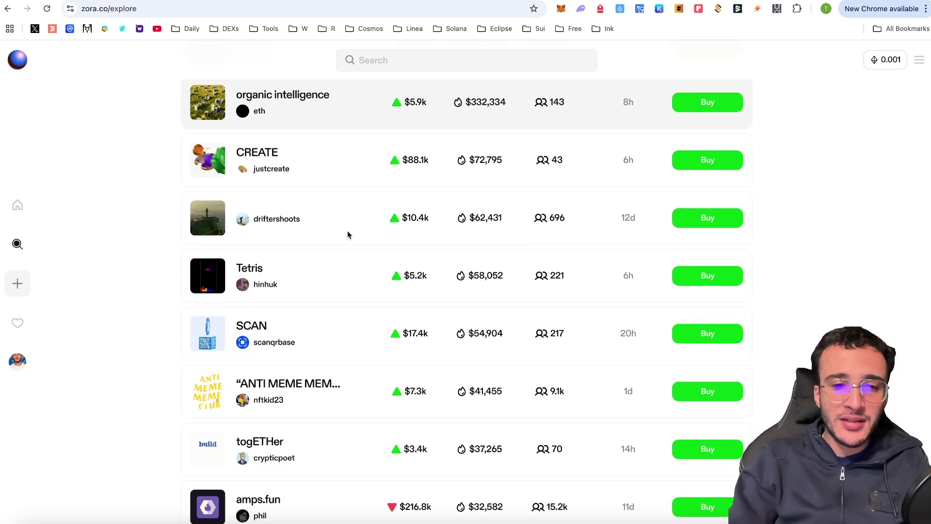
pyautogui.scroll(-4, 348, 235)
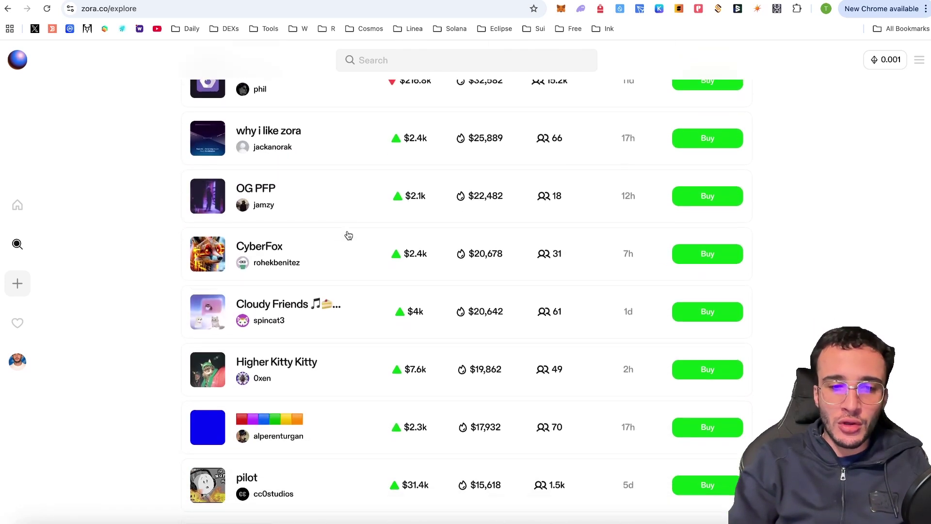
pyautogui.scroll(11, 348, 235)
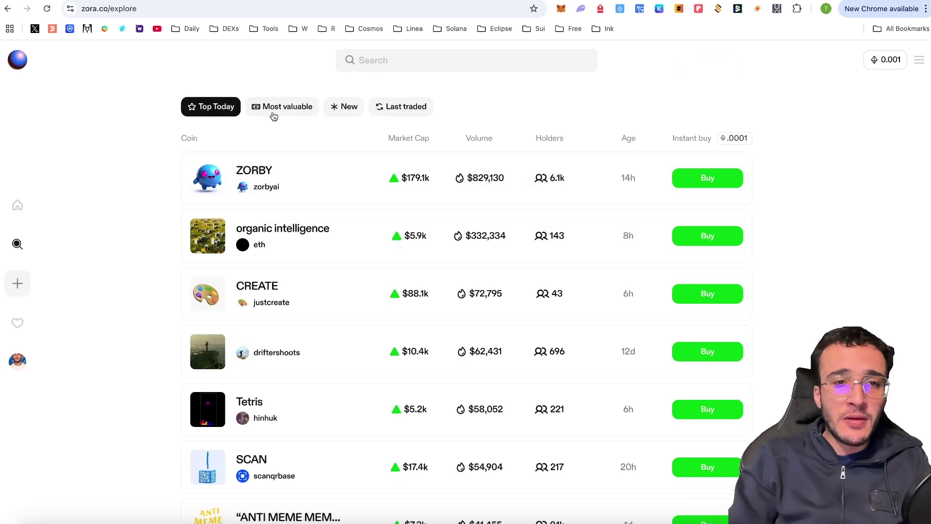
pyautogui.click(289, 109)
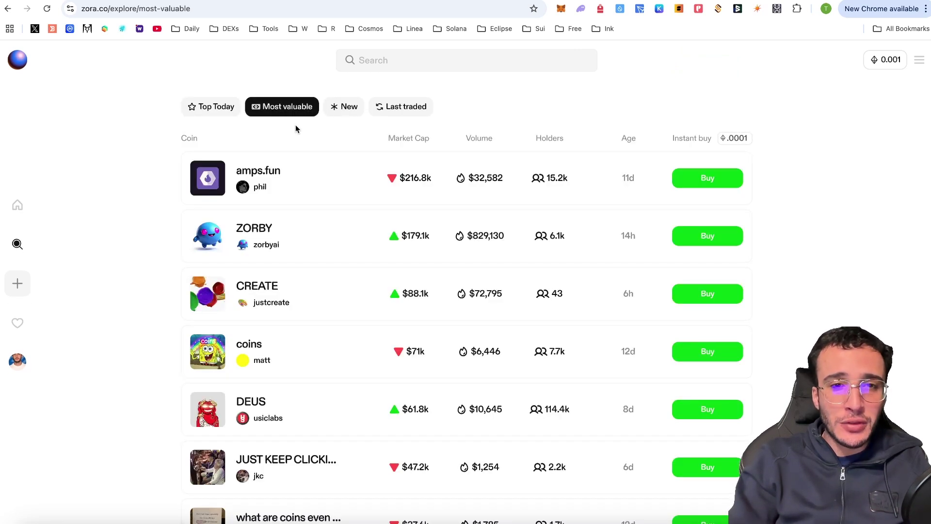
pyautogui.click(349, 107)
pyautogui.click(404, 110)
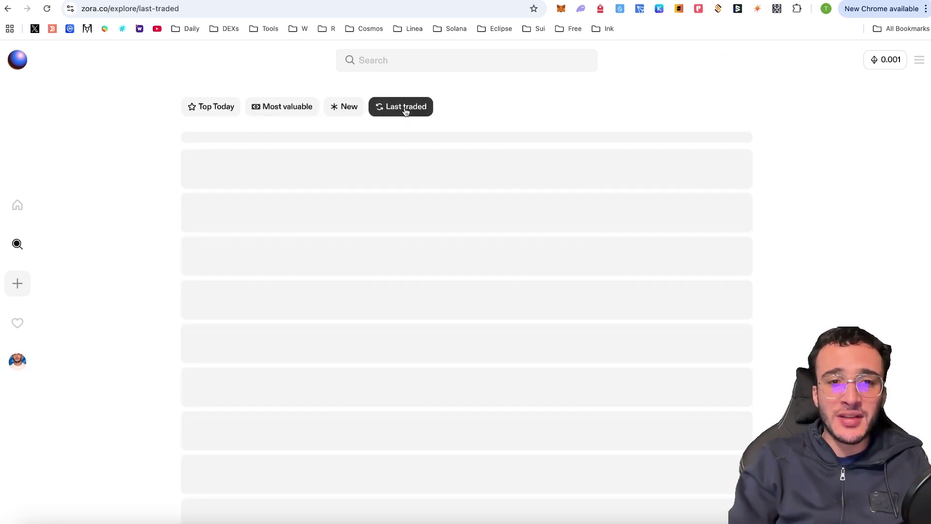
pyautogui.click(285, 107)
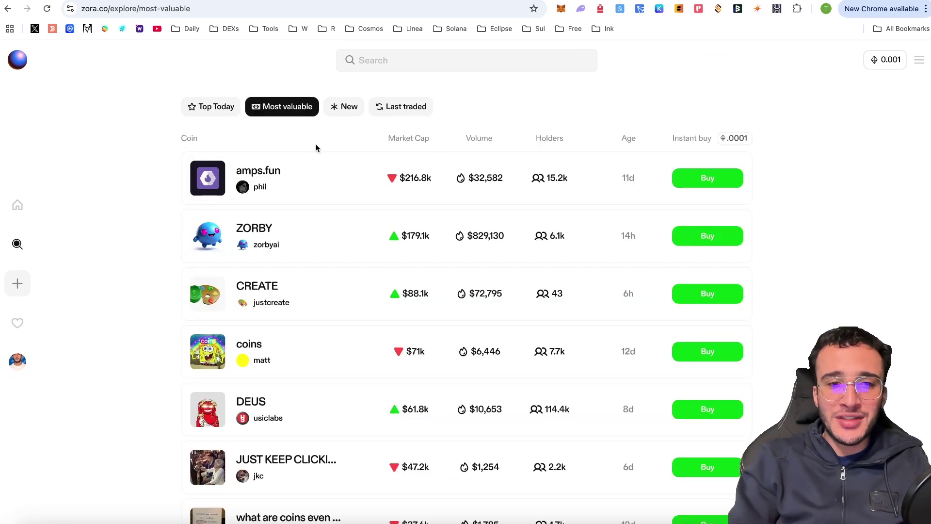
pyautogui.click(211, 106)
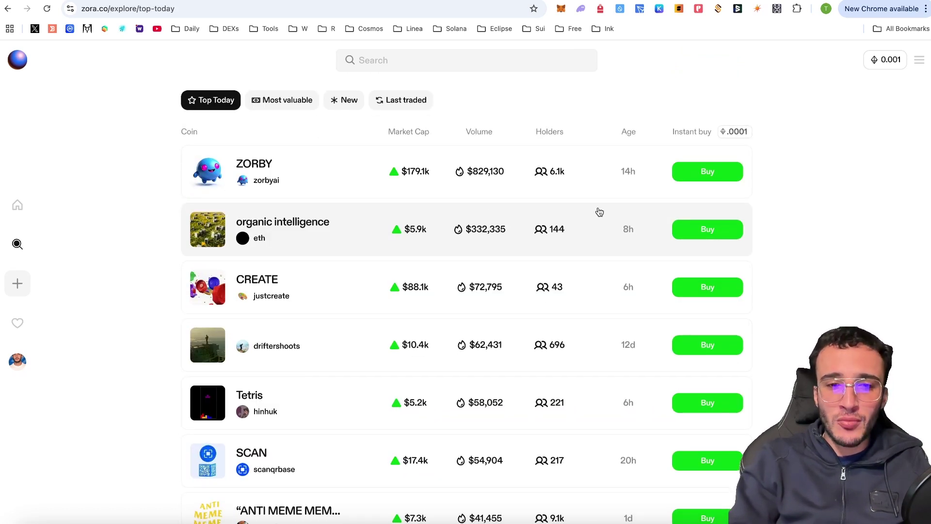
pyautogui.scroll(-1, 609, 408)
# Buy 0.001 ETH of the SCAN coin, confirm it in the wallet, and return home
pyautogui.click(695, 427)
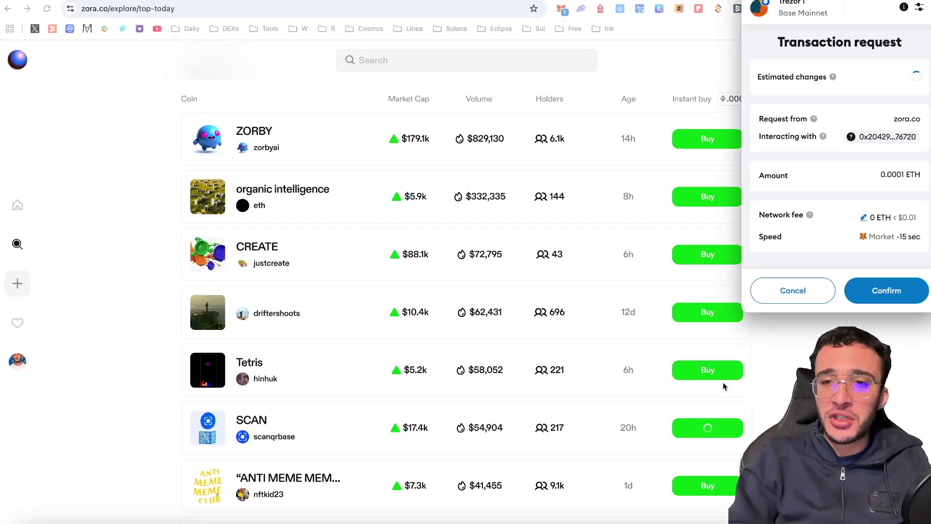
pyautogui.click(762, 289)
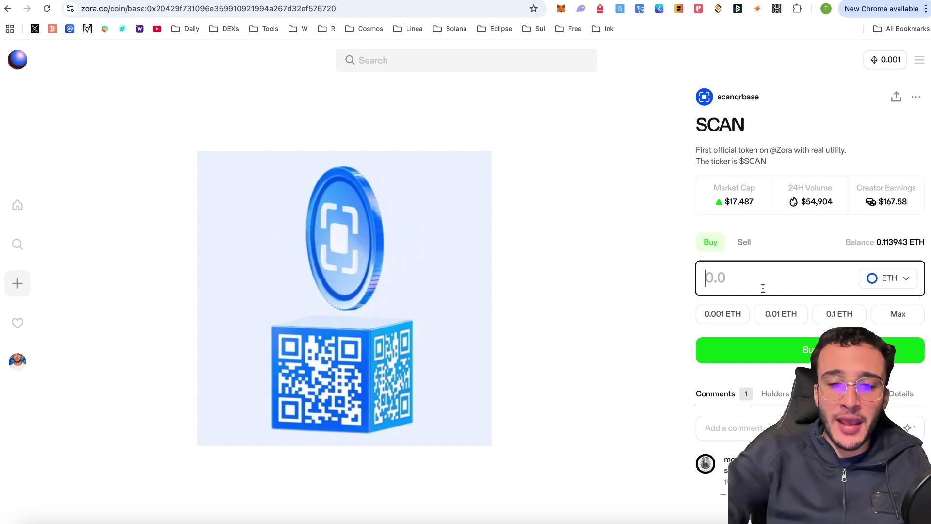
pyautogui.write('0.00')
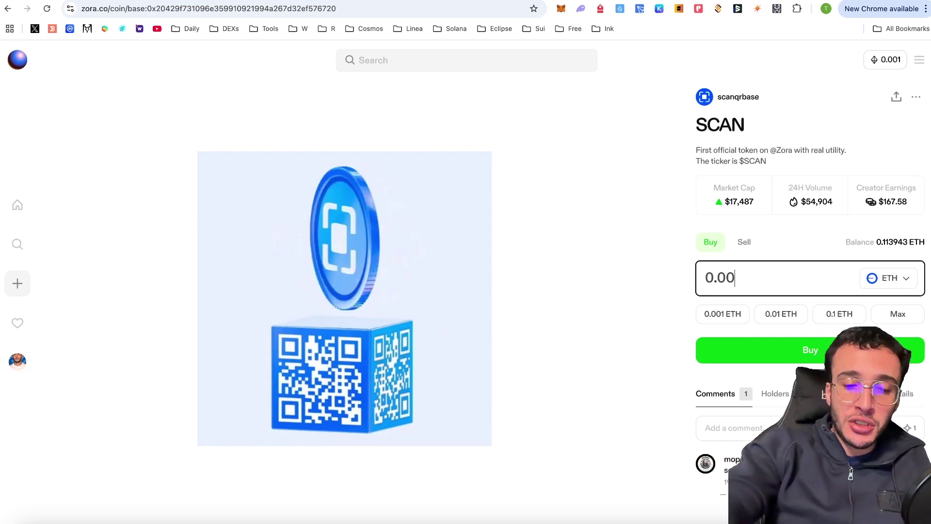
pyautogui.write('0.001')
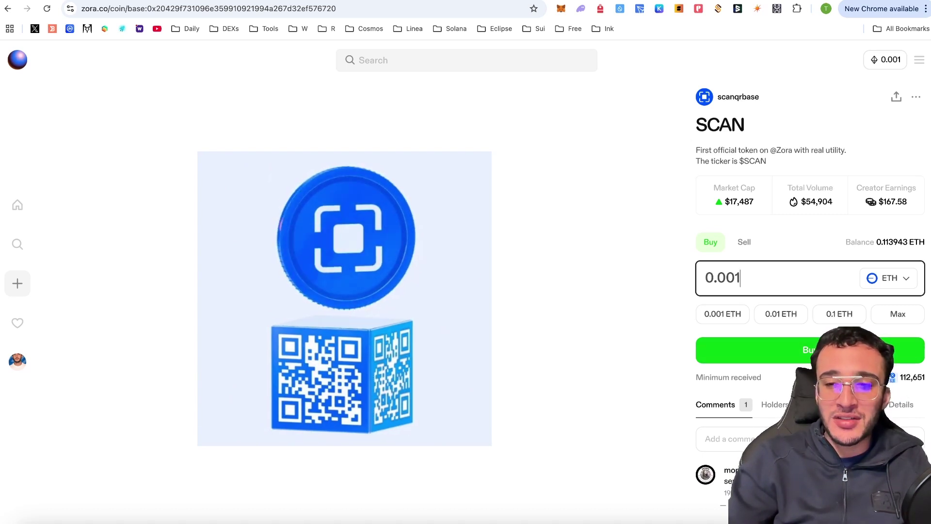
pyautogui.press('Return')
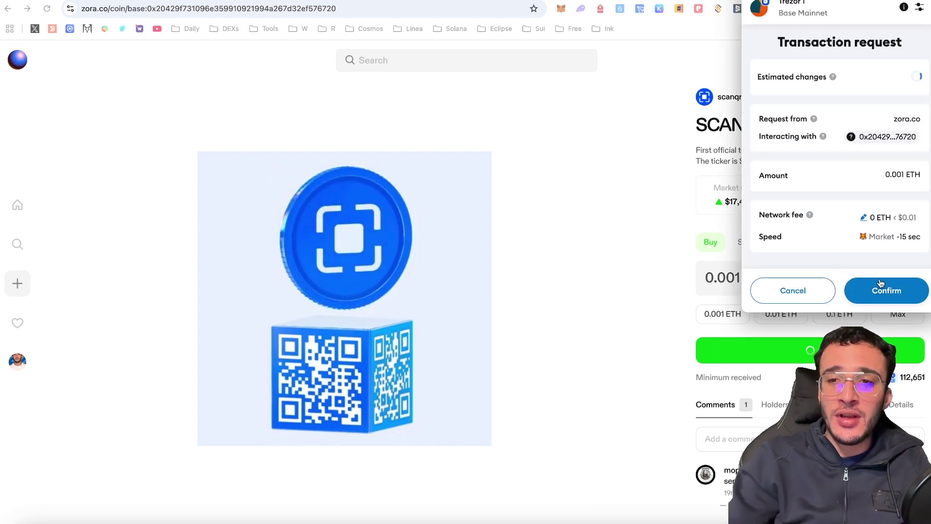
pyautogui.click(884, 289)
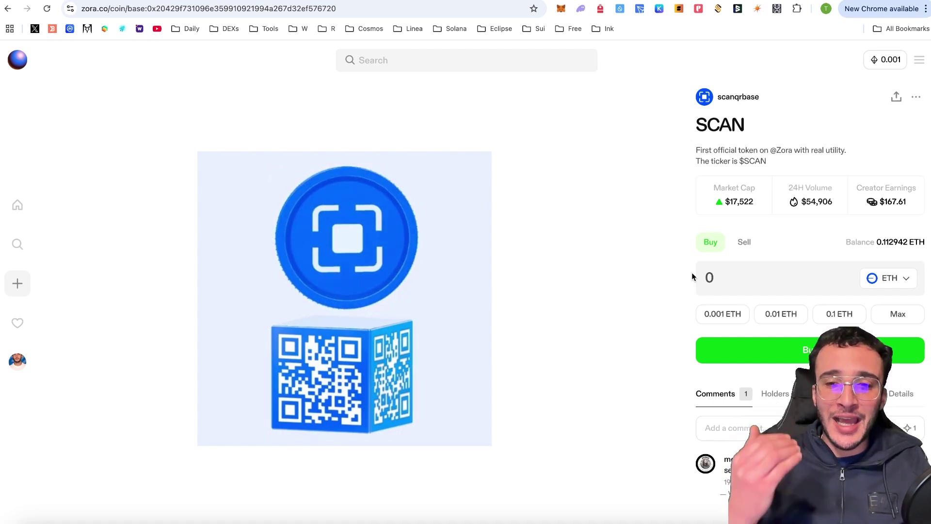
pyautogui.click(17, 60)
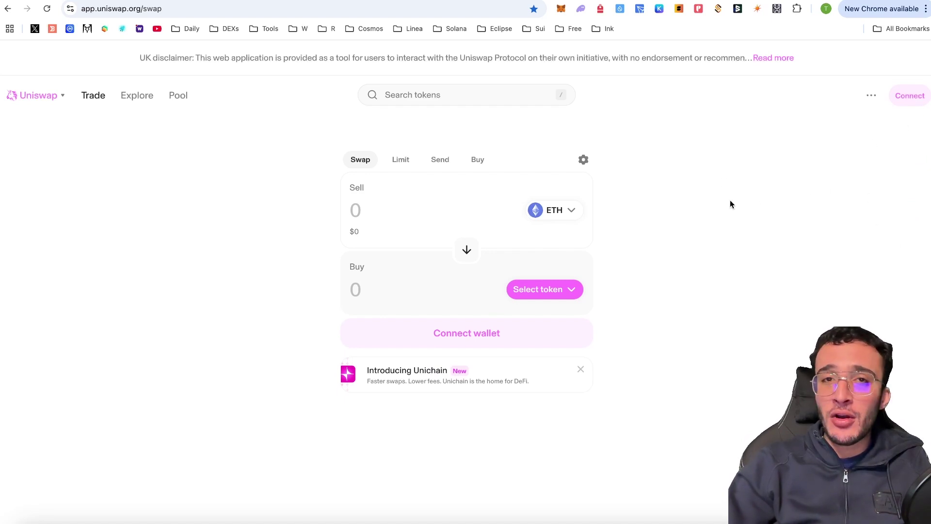
# Connect the MetaMask wallet to Uniswap
pyautogui.click(907, 101)
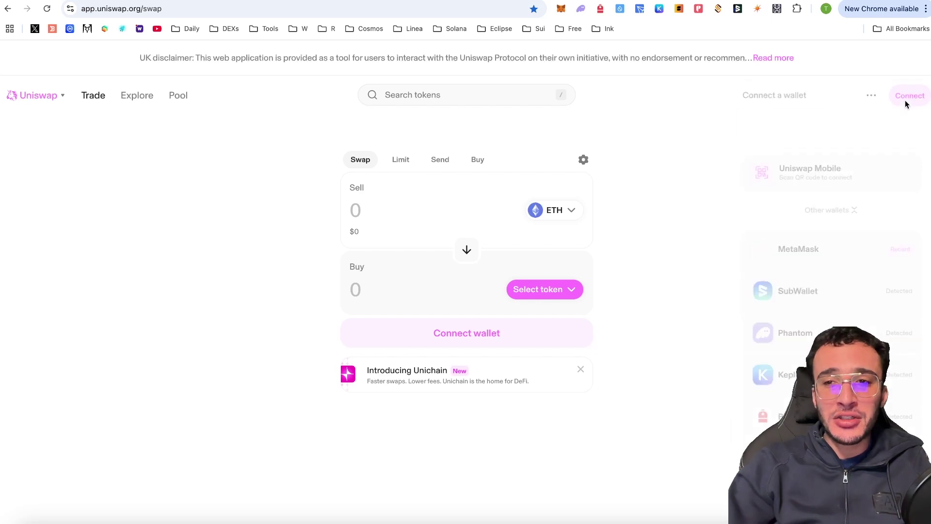
pyautogui.click(802, 264)
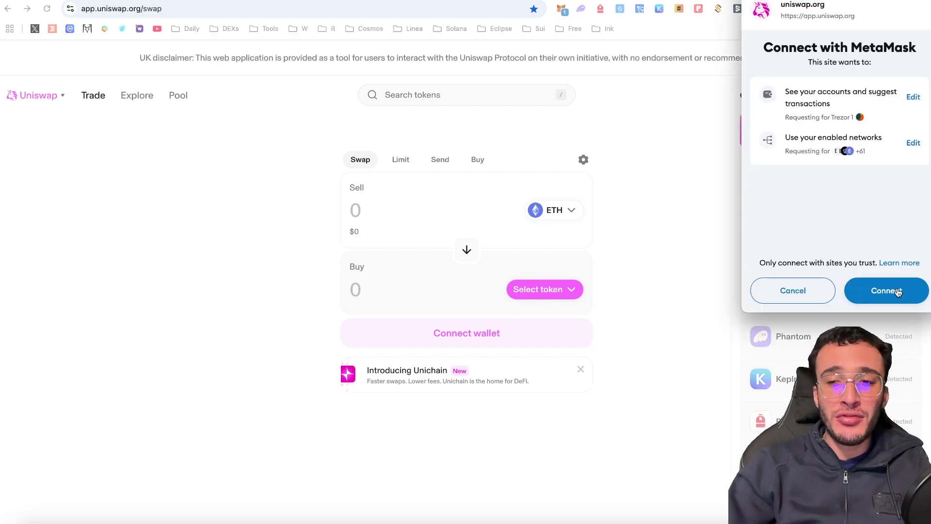
pyautogui.click(885, 289)
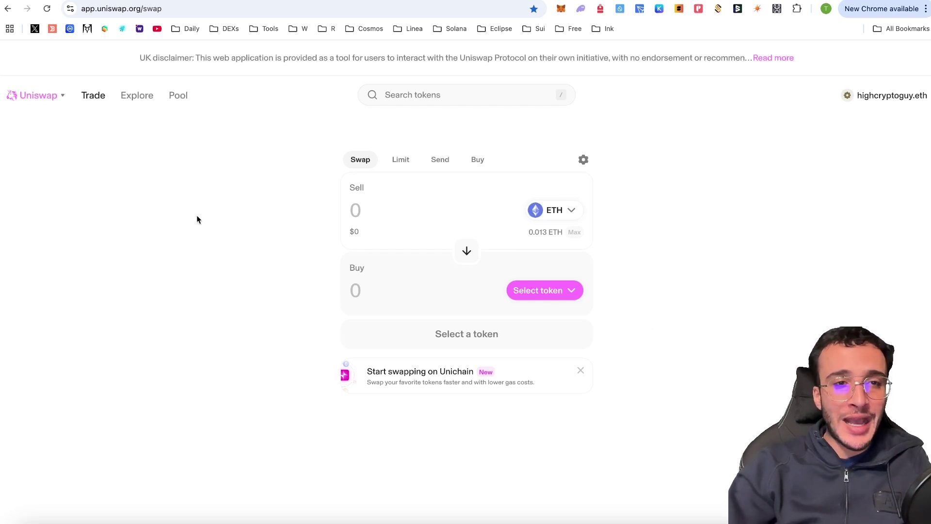
# Filter liquidity positions to Zora Network and open the WETH / USDzC position
pyautogui.click(178, 95)
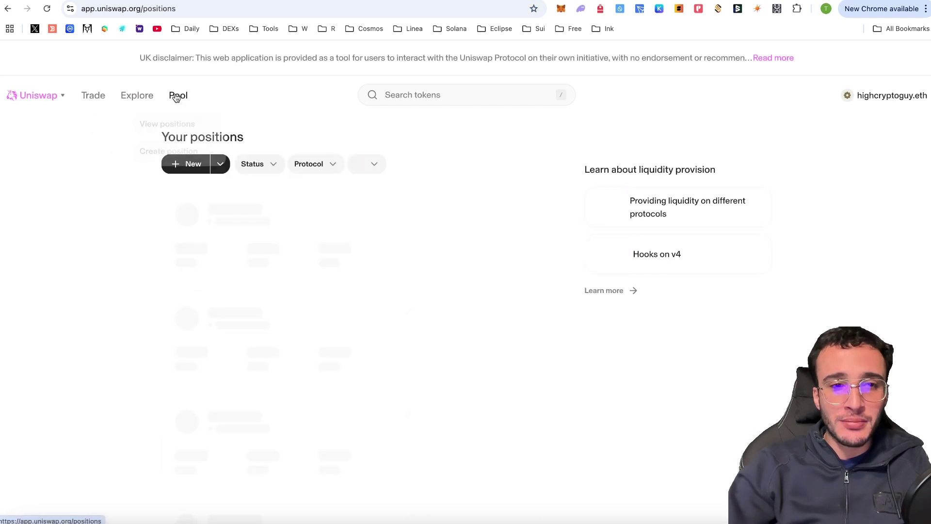
pyautogui.click(373, 165)
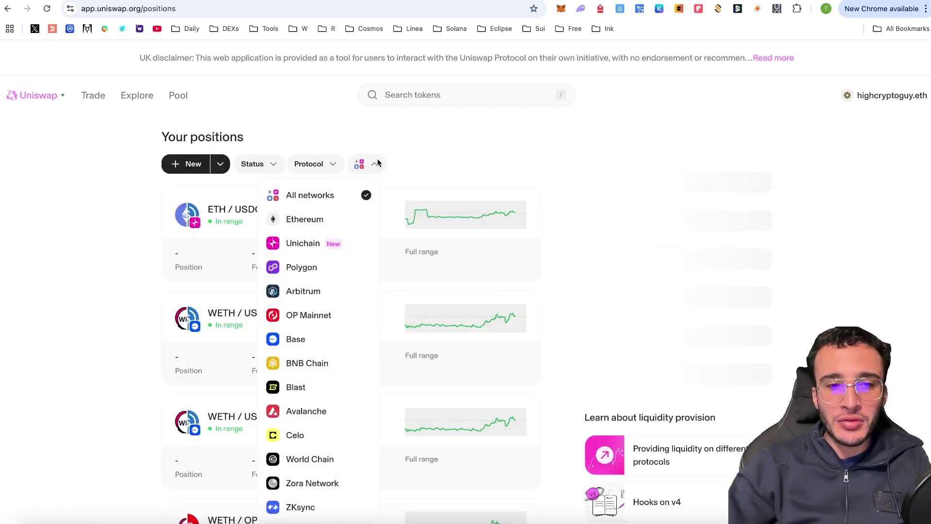
pyautogui.click(330, 482)
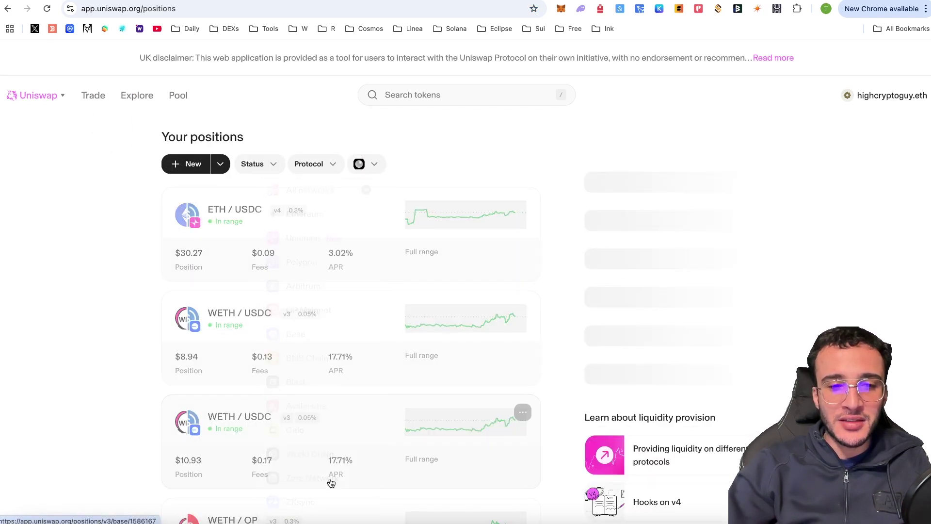
pyautogui.click(305, 267)
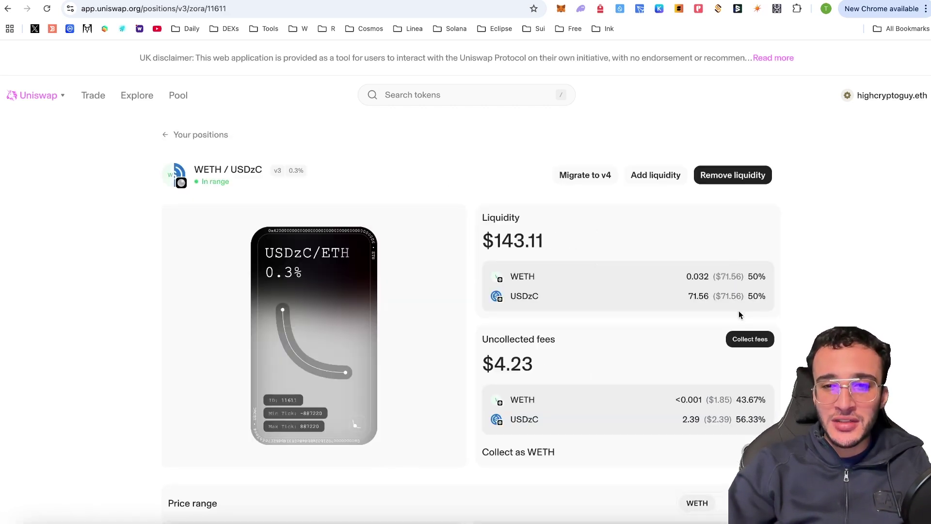
# Migrate the WETH / USDzC v3 position to v4 and open the new ETH / USDzC position
pyautogui.scroll(-1, 738, 311)
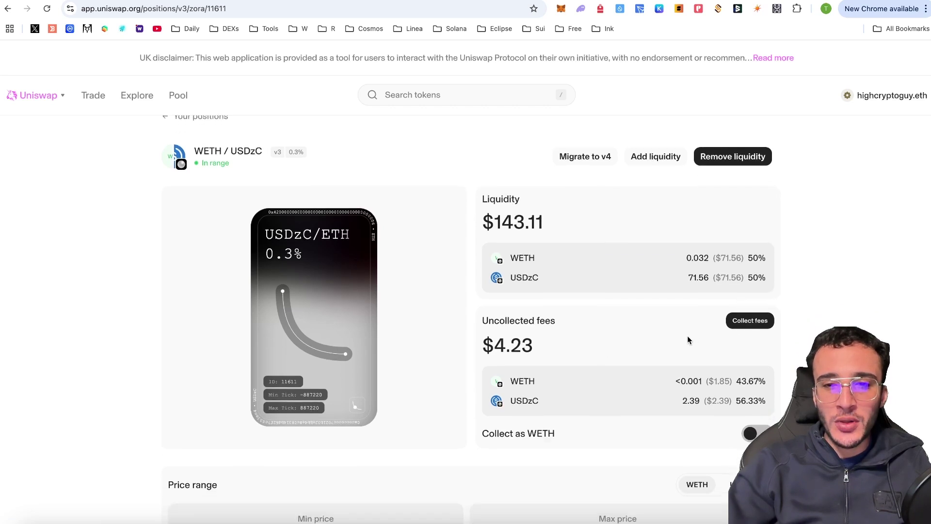
pyautogui.scroll(-1, 689, 339)
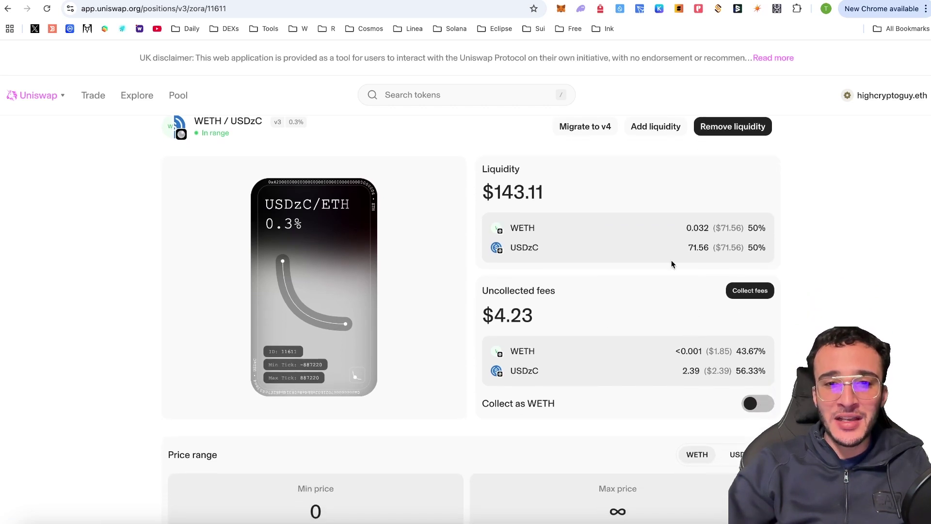
pyautogui.scroll(-1, 668, 241)
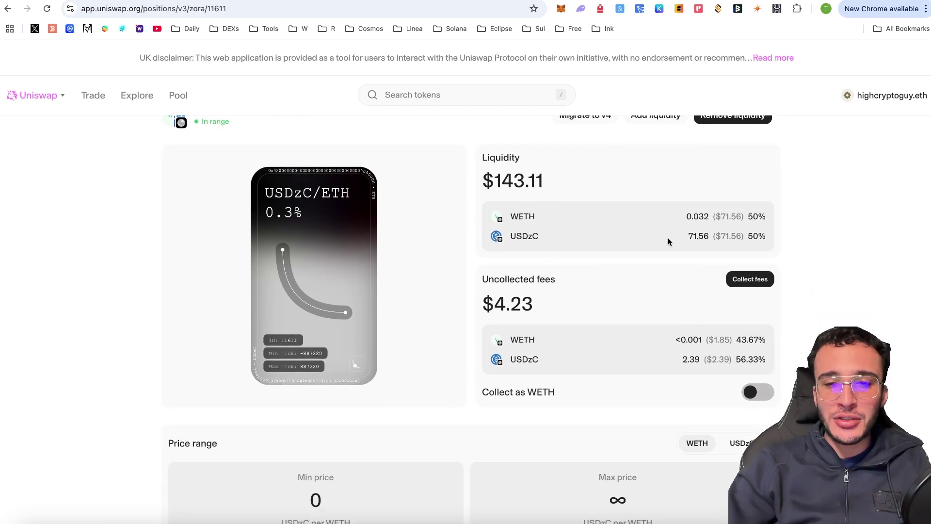
pyautogui.scroll(2, 667, 241)
pyautogui.click(603, 179)
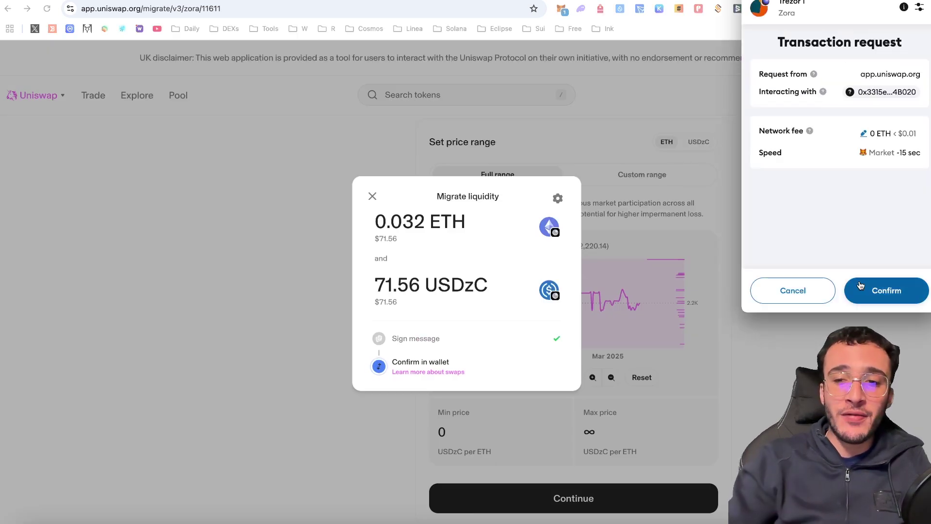
pyautogui.click(860, 285)
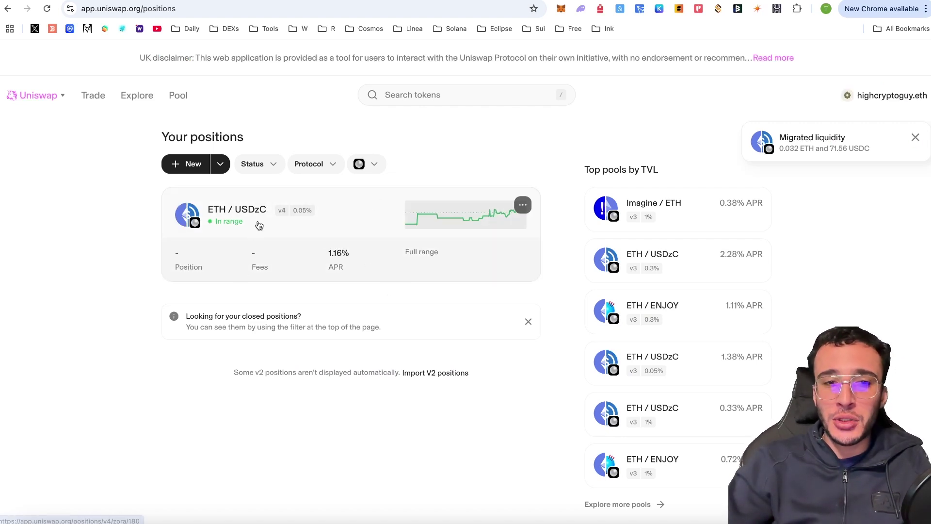
pyautogui.click(369, 224)
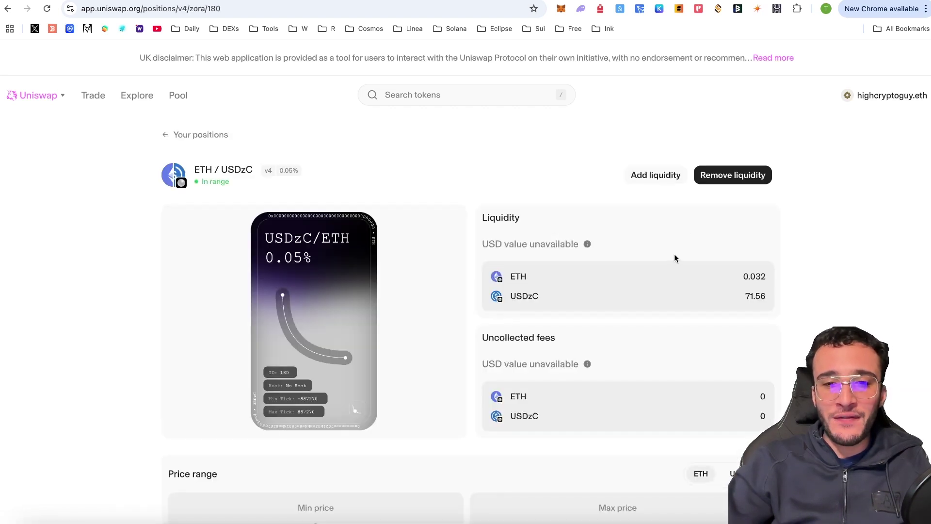
# Try adding Max ETH liquidity to the v4 position, dismiss it, and return to Your positions
pyautogui.scroll(-1, 791, 383)
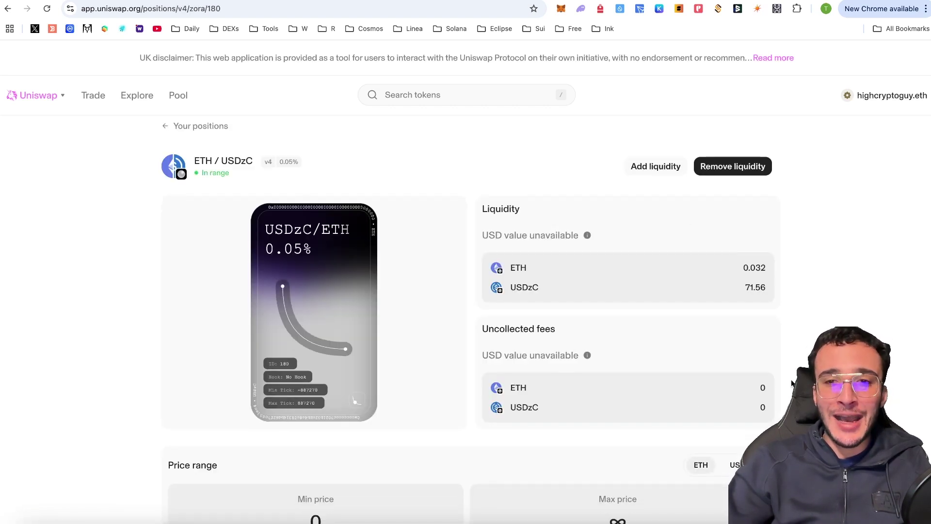
pyautogui.scroll(-3, 776, 359)
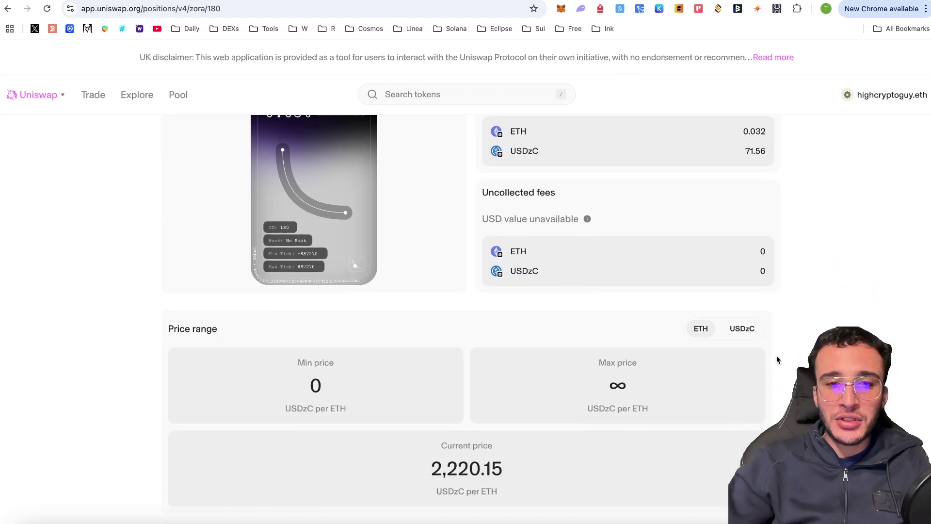
pyautogui.scroll(3, 776, 359)
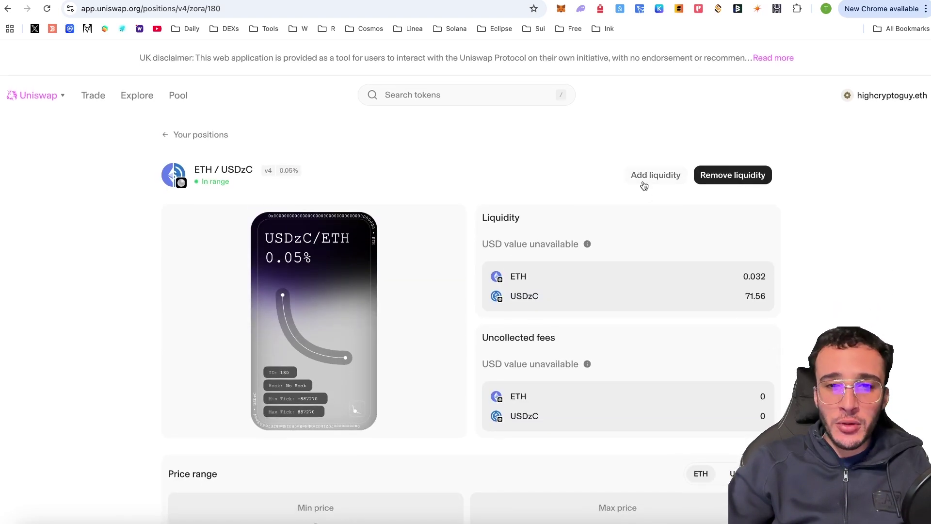
pyautogui.click(649, 175)
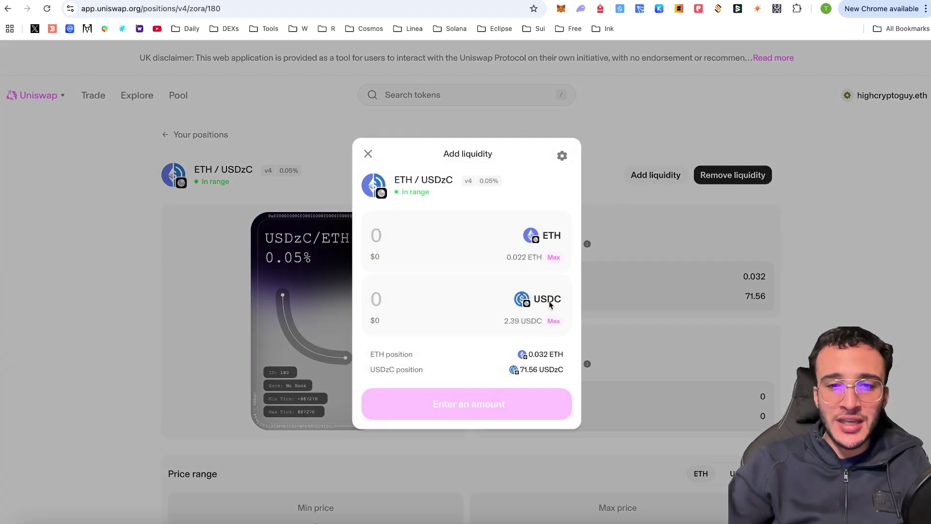
pyautogui.click(557, 263)
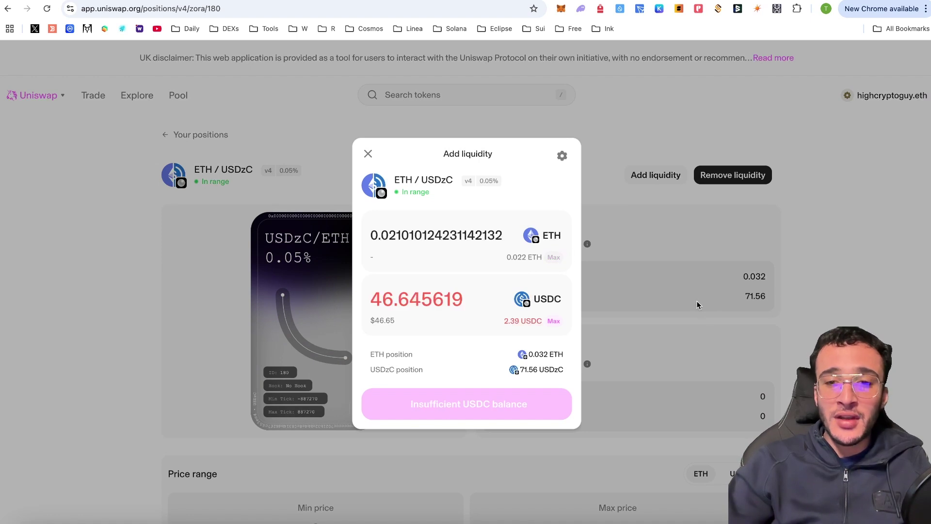
pyautogui.click(696, 300)
pyautogui.click(199, 134)
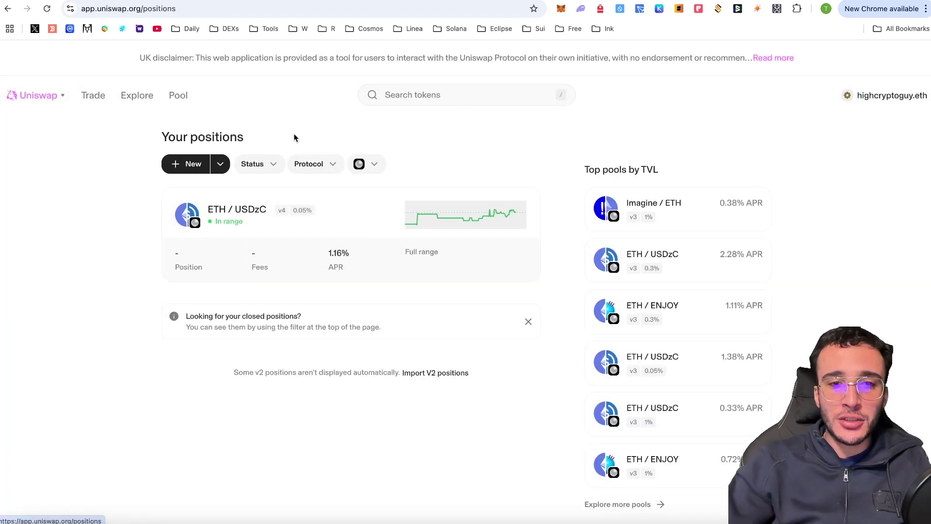
# Start a new position and filter the second-token picker to Zora network, closing without choosing
pyautogui.click(184, 163)
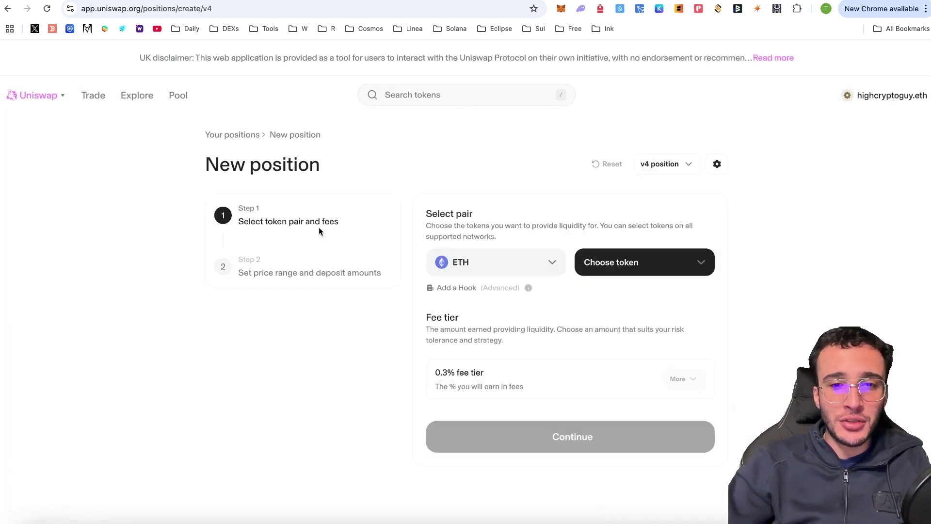
pyautogui.click(587, 262)
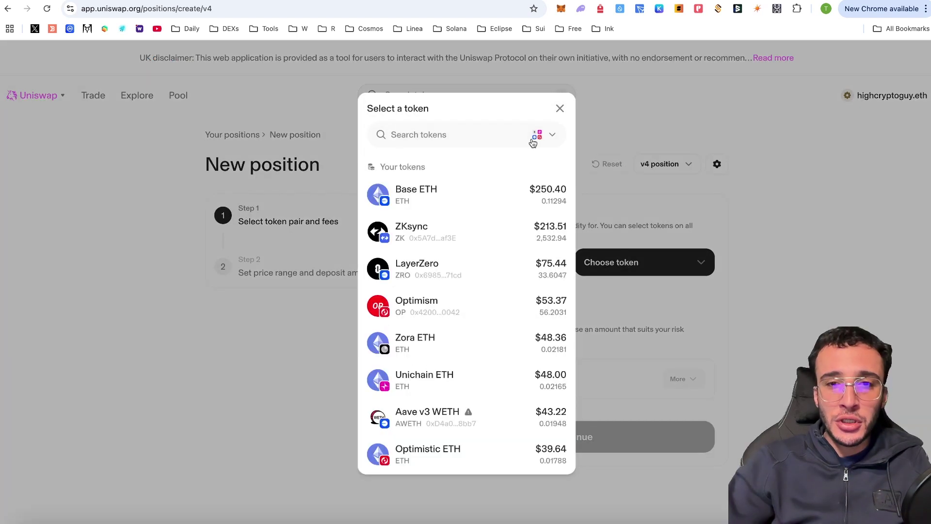
pyautogui.click(532, 139)
pyautogui.click(504, 425)
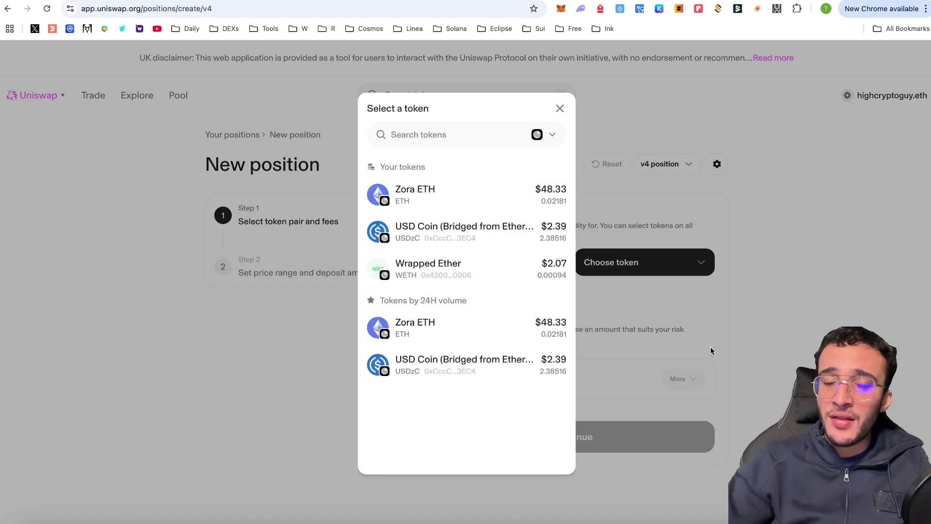
pyautogui.click(777, 204)
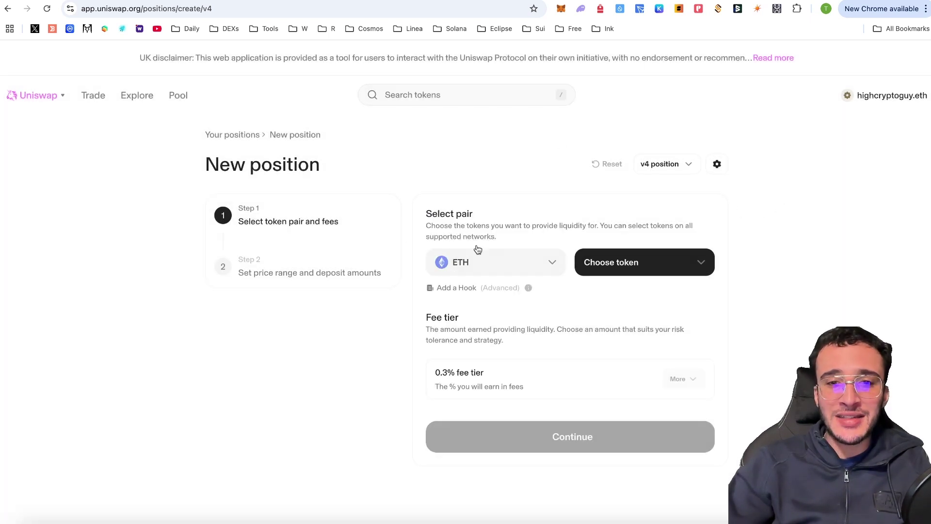
pyautogui.moveTo(93, 95)
pyautogui.click(79, 124)
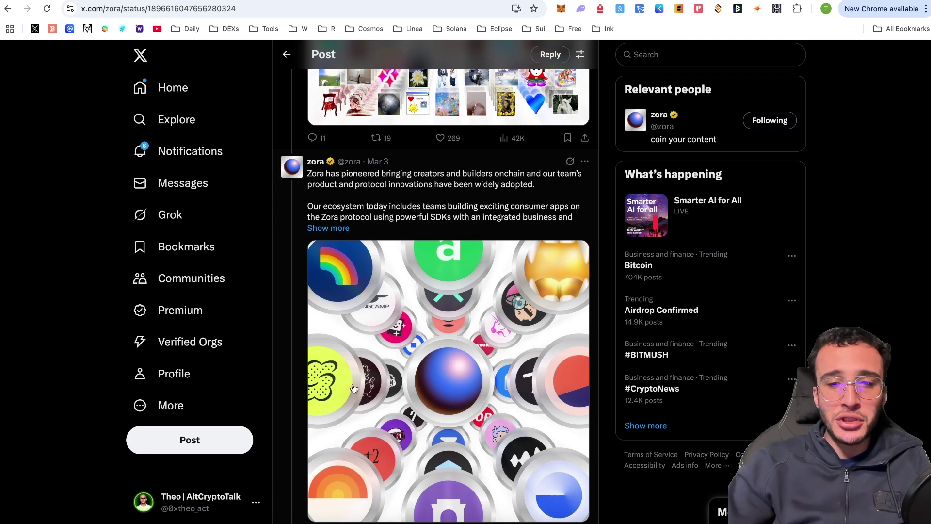
# Scroll through Zora's March 3 post on X about bringing creators onchain
pyautogui.scroll(-1, 359, 390)
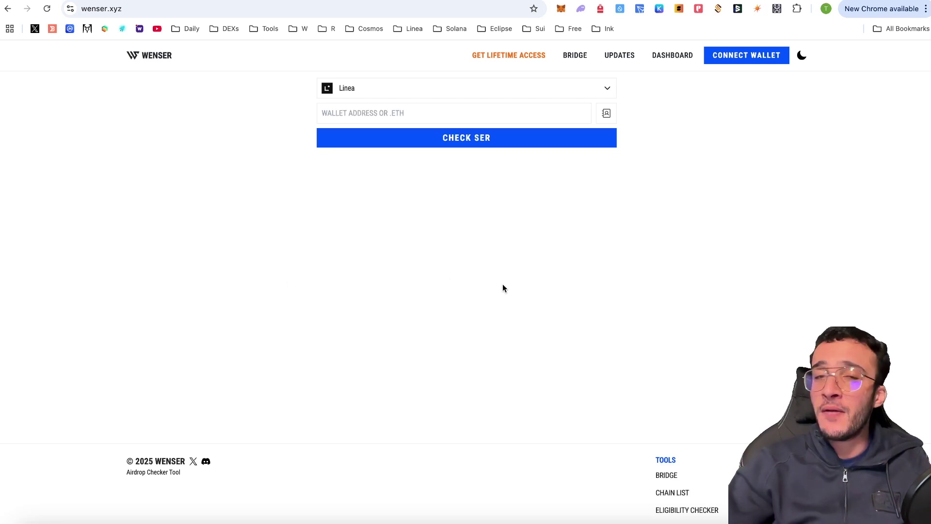
# Select Zora as the chain in Wenser's checker
pyautogui.click(530, 95)
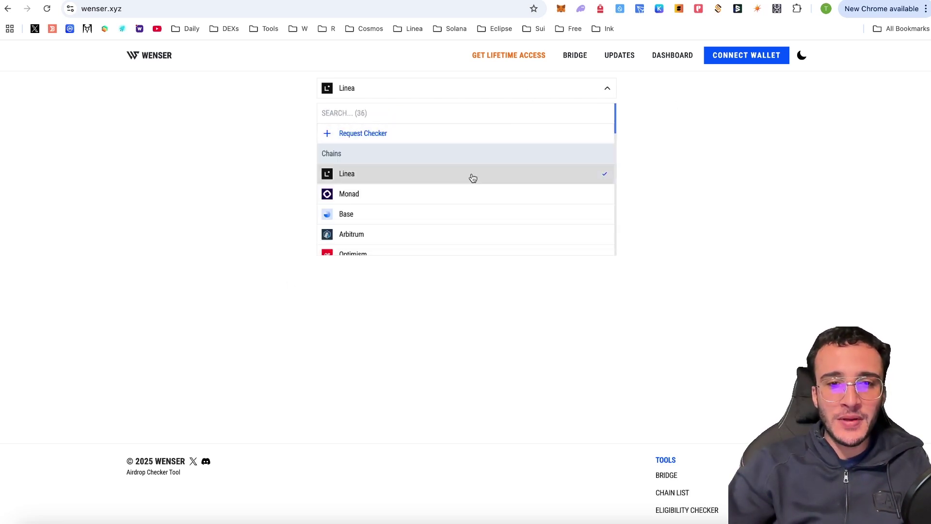
pyautogui.scroll(-2, 473, 178)
pyautogui.scroll(-4, 473, 178)
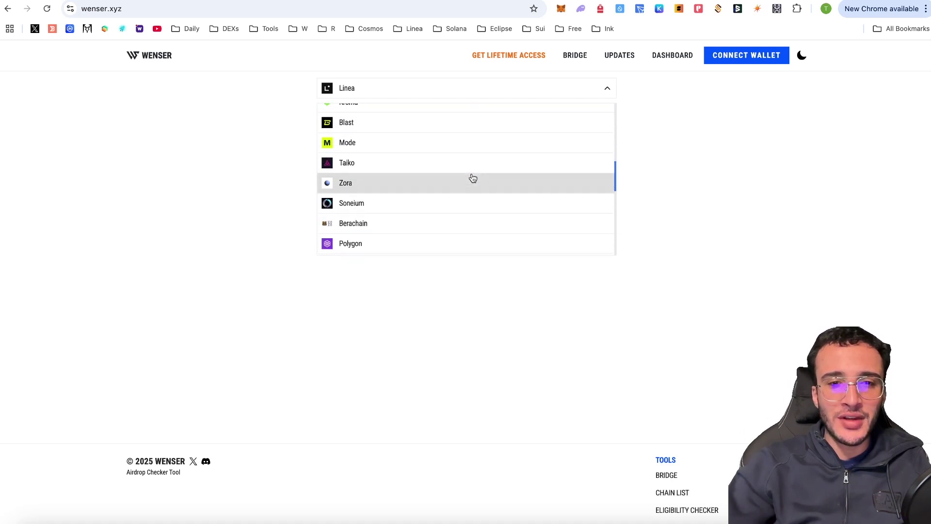
pyautogui.click(372, 189)
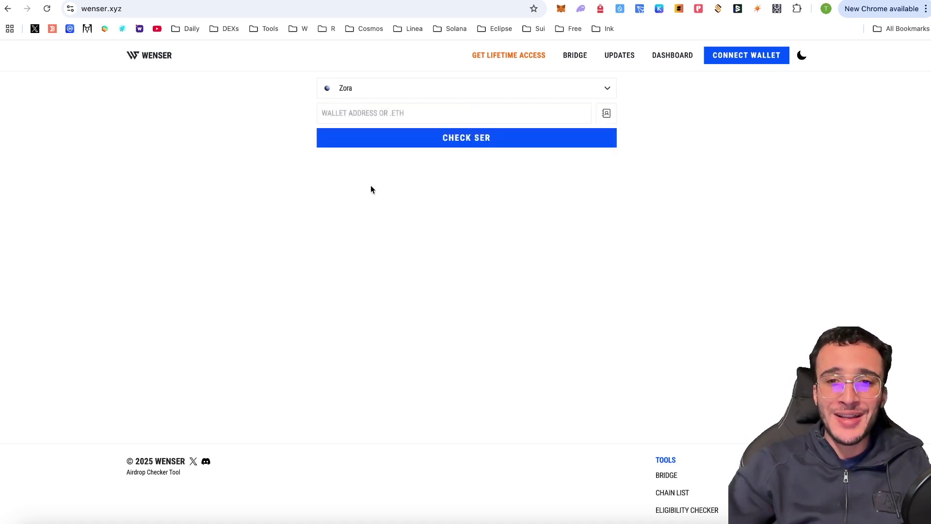
# Paste the MetaMask wallet address and run the check, showing 0.02181 ETH balance
pyautogui.click(561, 9)
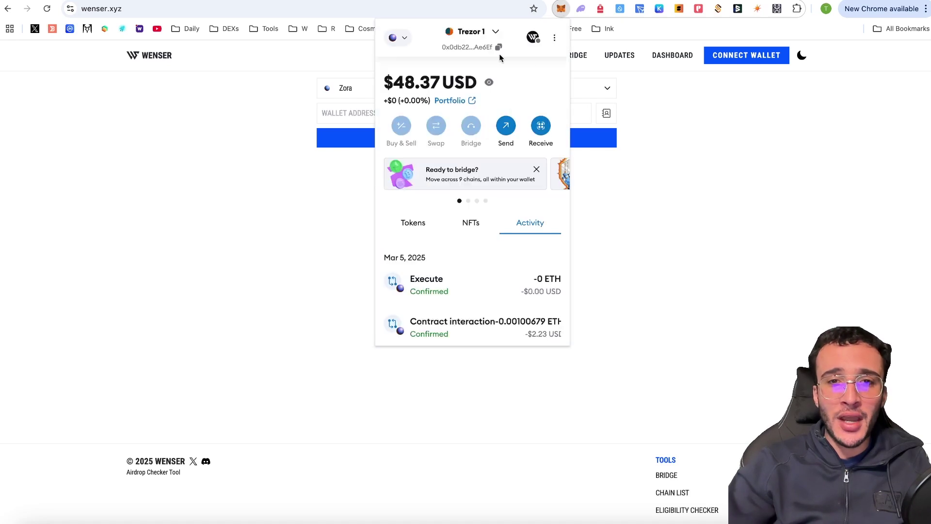
pyautogui.click(479, 53)
pyautogui.click(708, 142)
pyautogui.click(485, 112)
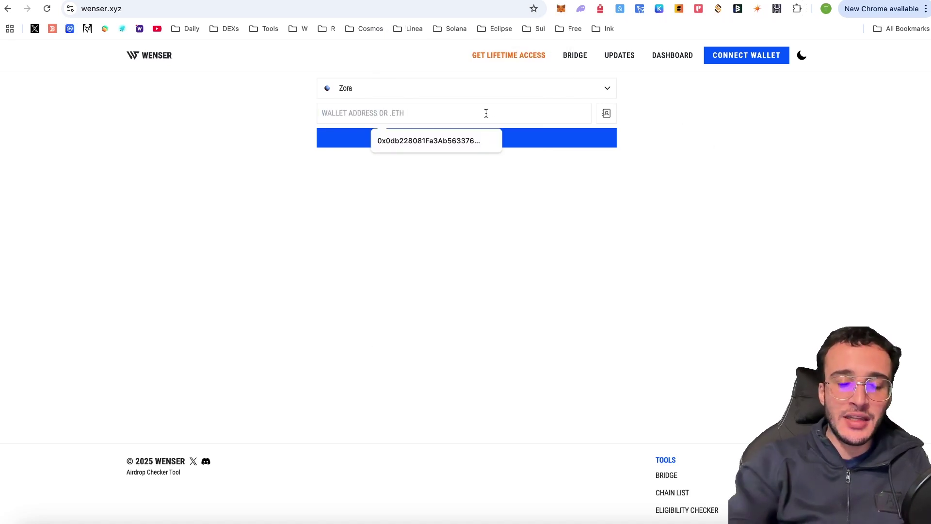
pyautogui.write('0x0db228081Fa3Ab56337662dA8b2454eD672Ae6Ef')
pyautogui.click(468, 149)
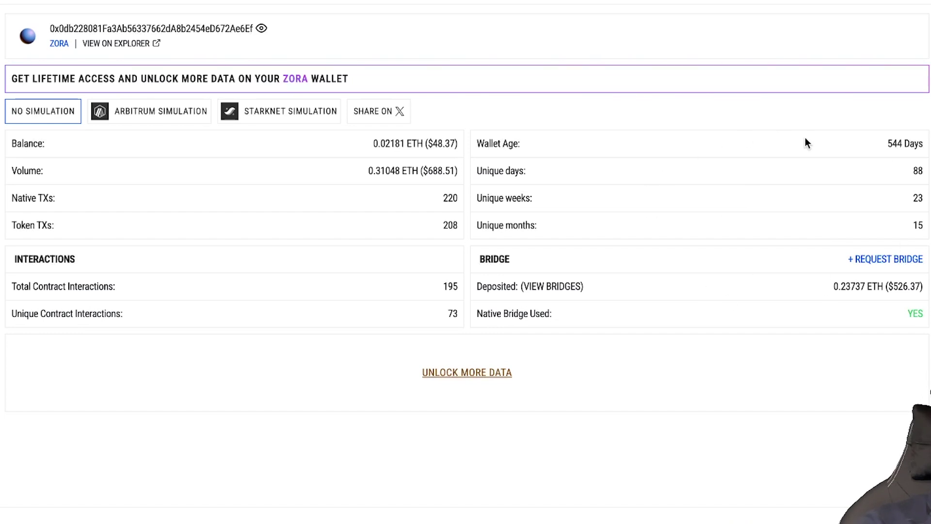
# Show the Arbitrum simulation estimating a 4,250 ZORA reward, scoring 8 of 15 points
pyautogui.click(142, 119)
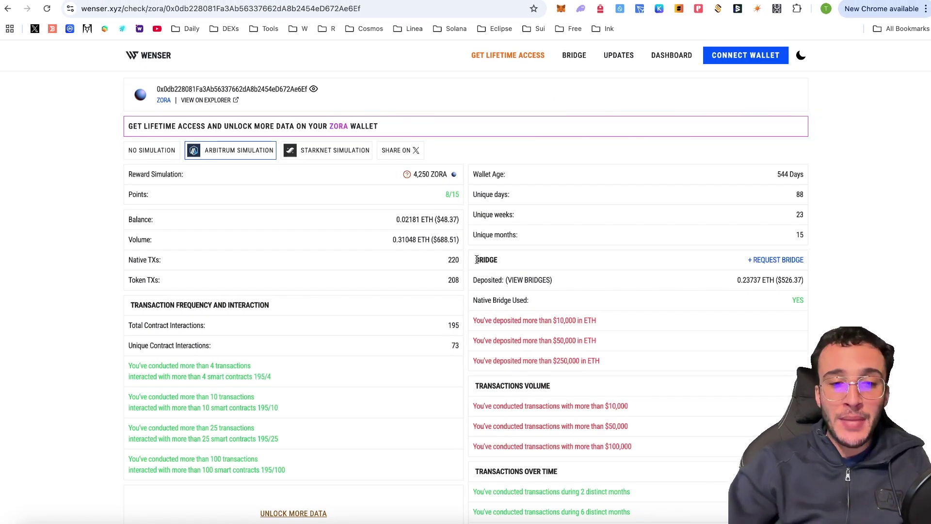
pyautogui.scroll(-2, 477, 260)
pyautogui.scroll(2, 477, 262)
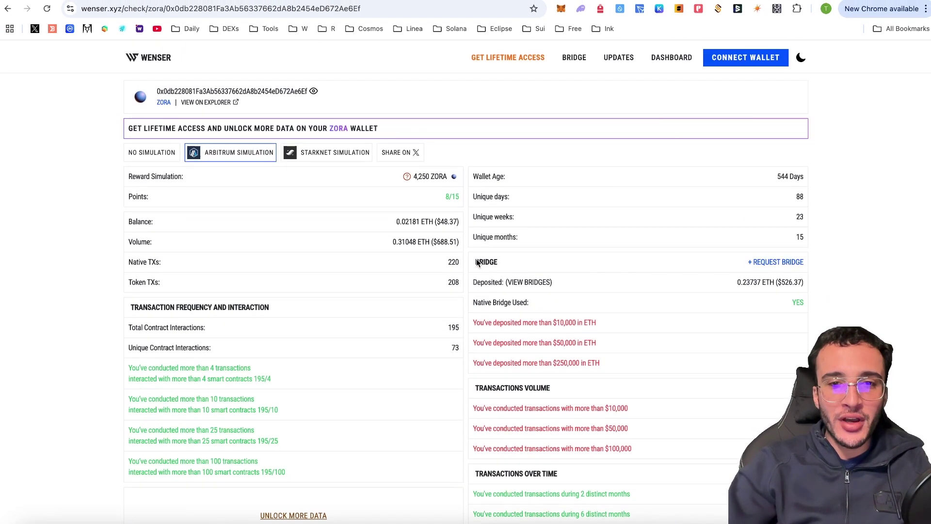
pyautogui.moveTo(439, 185)
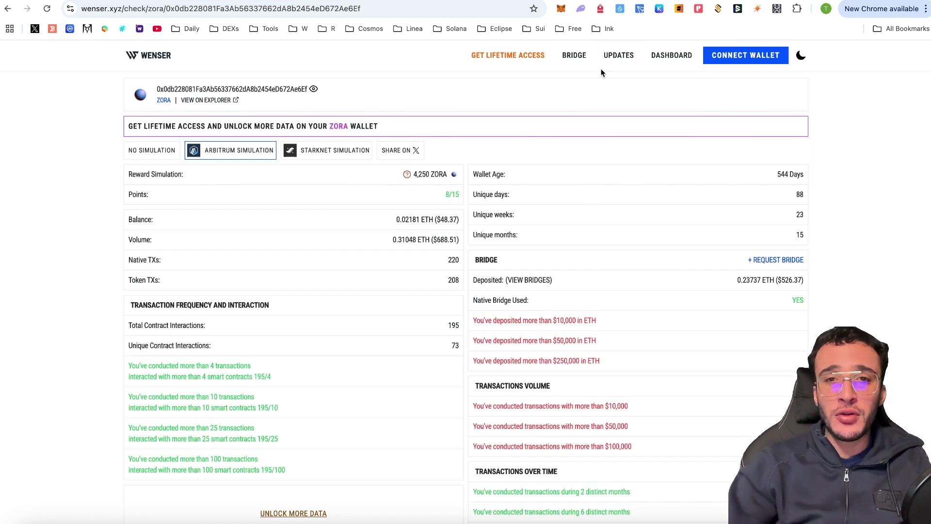
# Open the wallet's address page on the Zora explorer from MetaMask
pyautogui.click(561, 8)
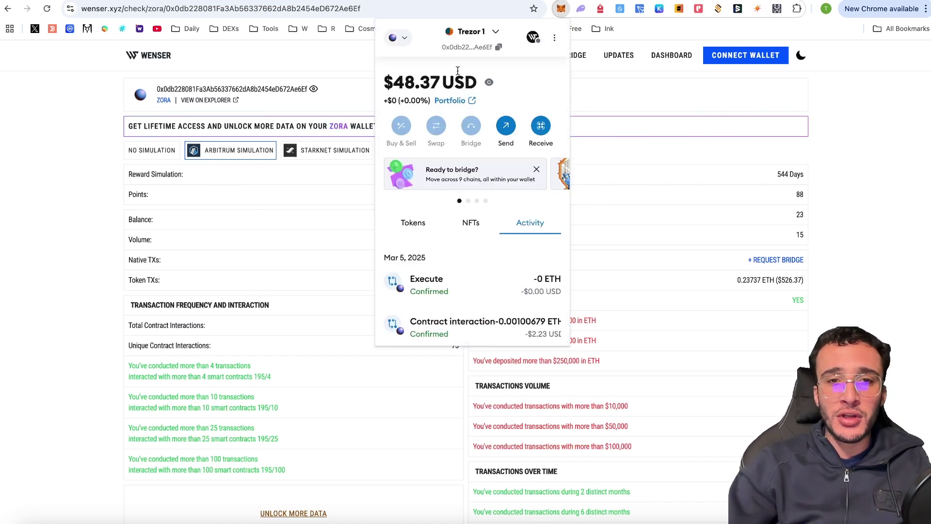
pyautogui.click(556, 41)
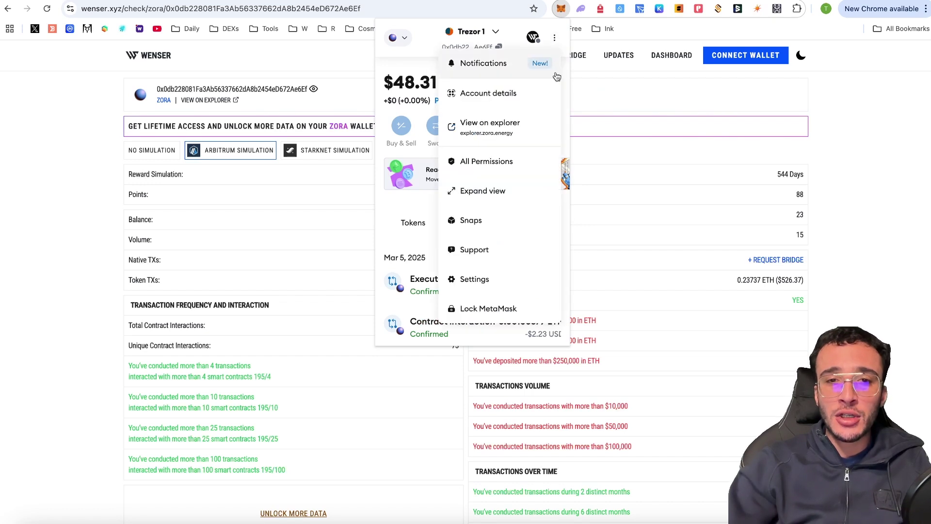
pyautogui.click(519, 138)
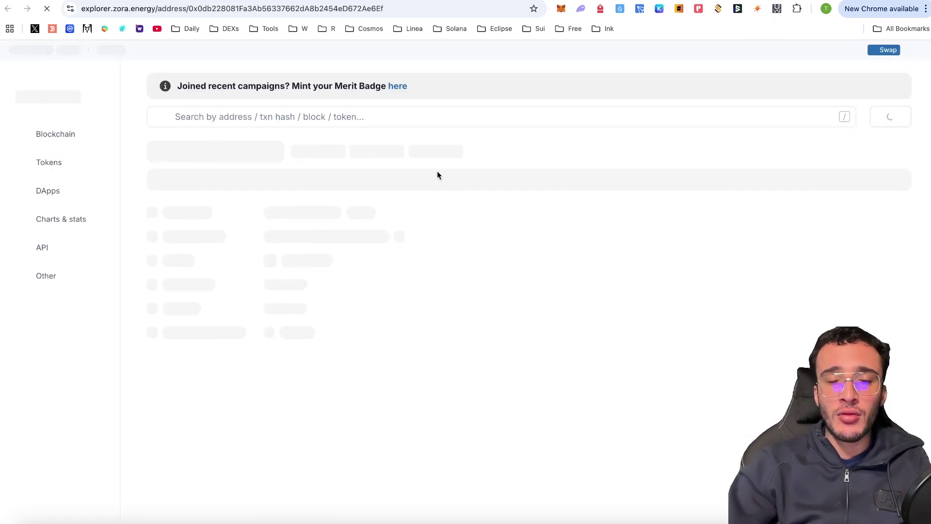